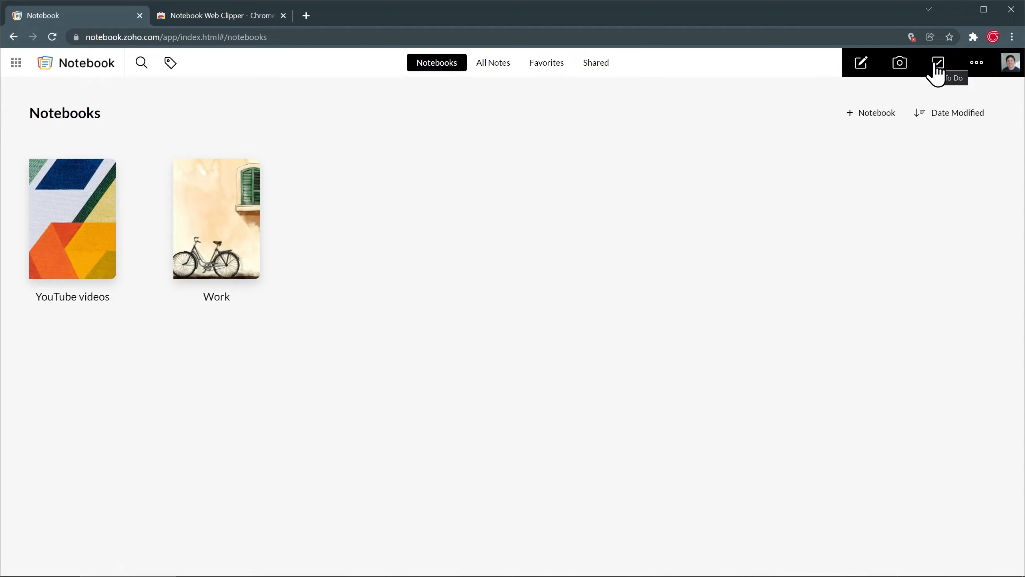
# - Create a note titled "New note" containing the text "This is a note" and save it
pyautogui.click(973, 62)
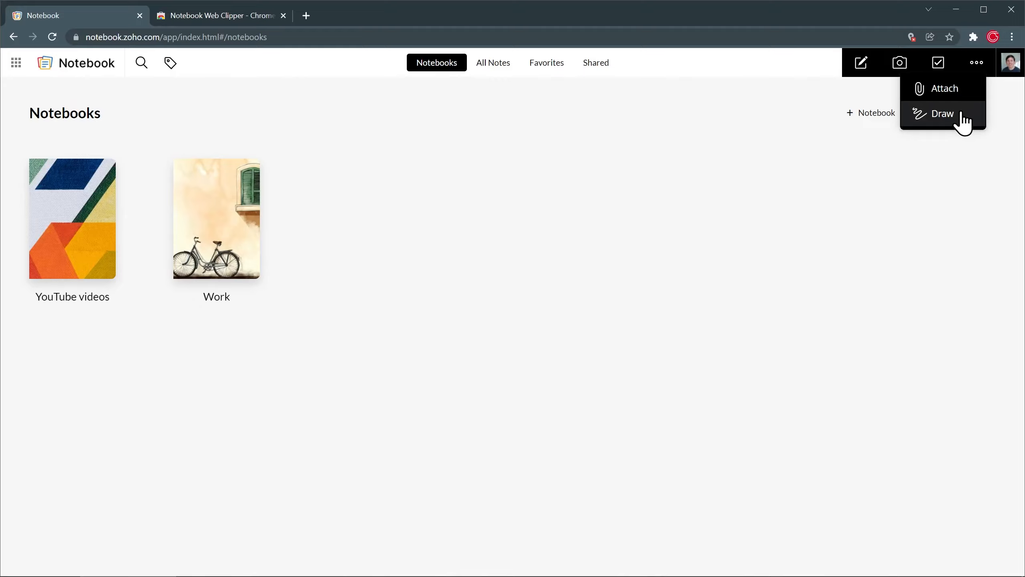
pyautogui.click(860, 64)
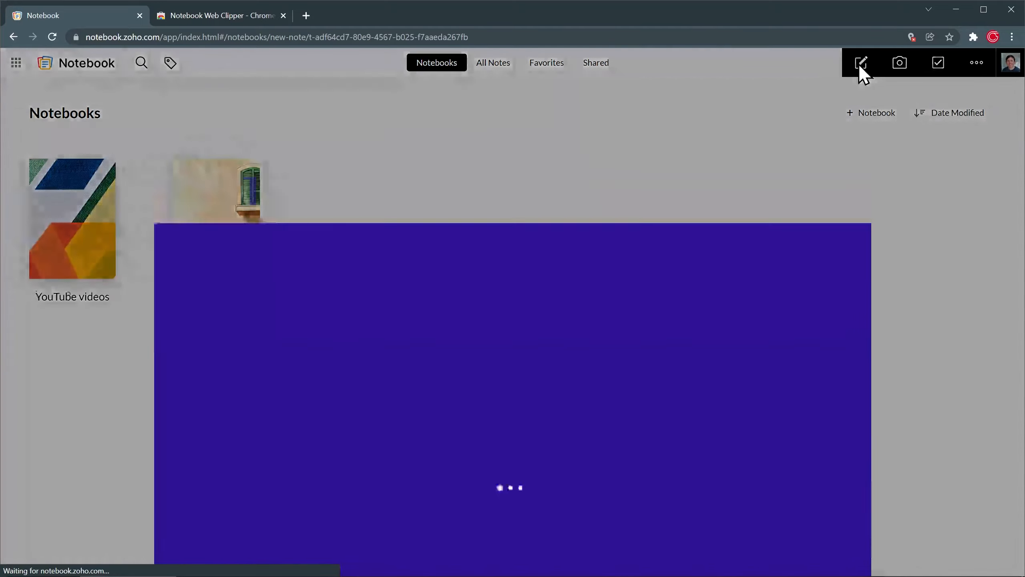
pyautogui.write('This is a note')
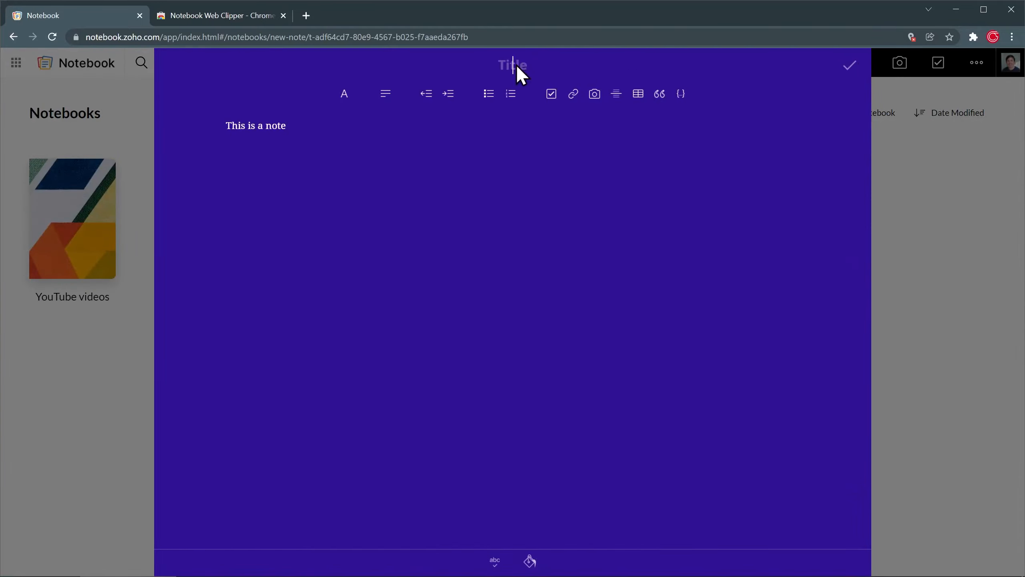
pyautogui.write('New note')
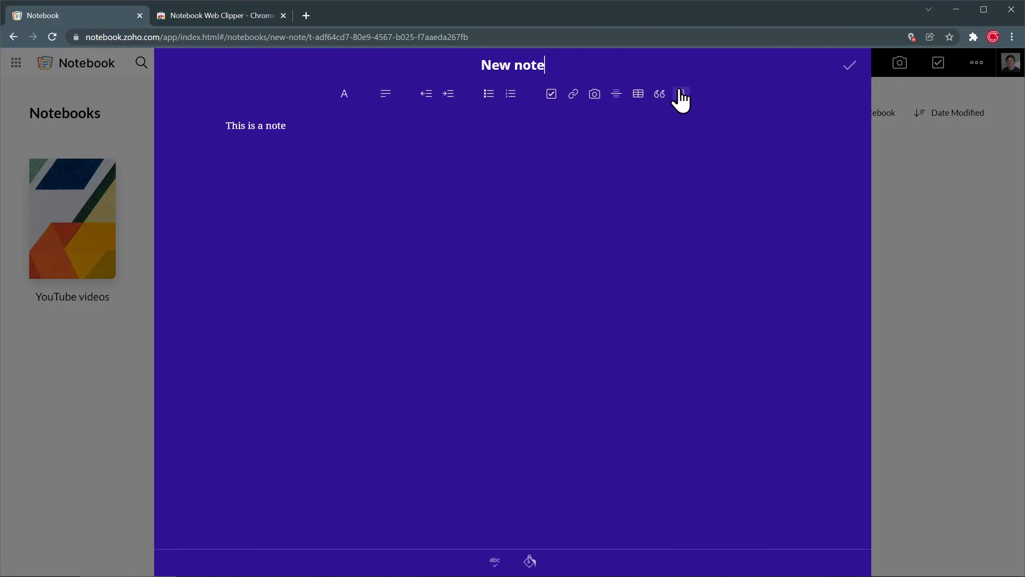
pyautogui.click(849, 66)
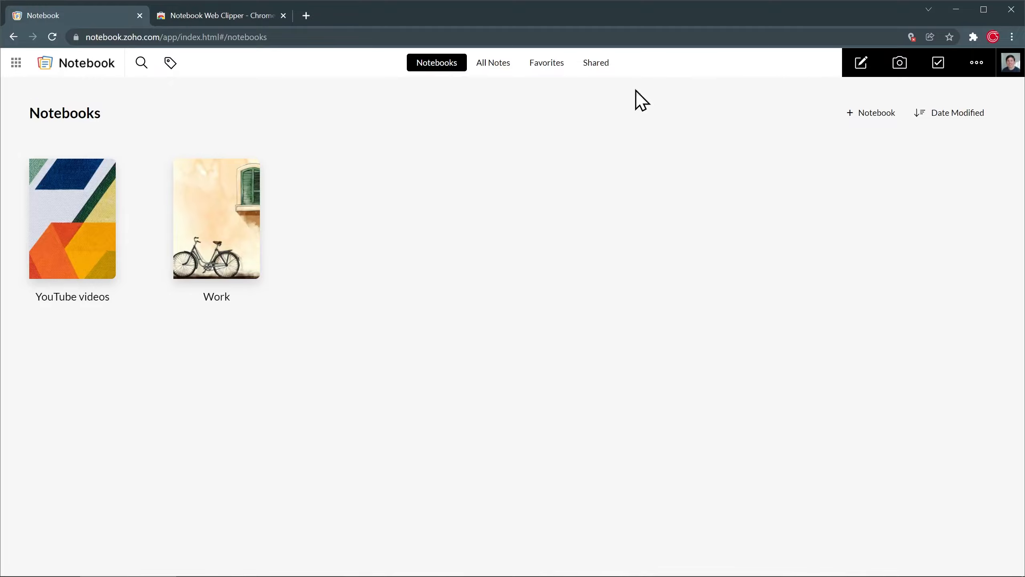
# - View all notes and the favorites, and search the notes for "yout"
pyautogui.click(494, 63)
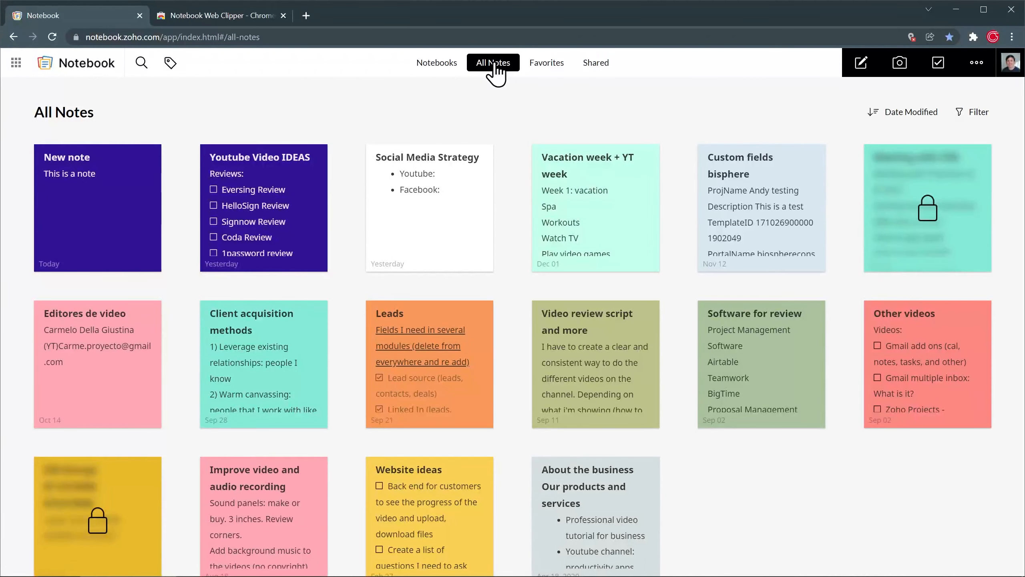
pyautogui.click(549, 64)
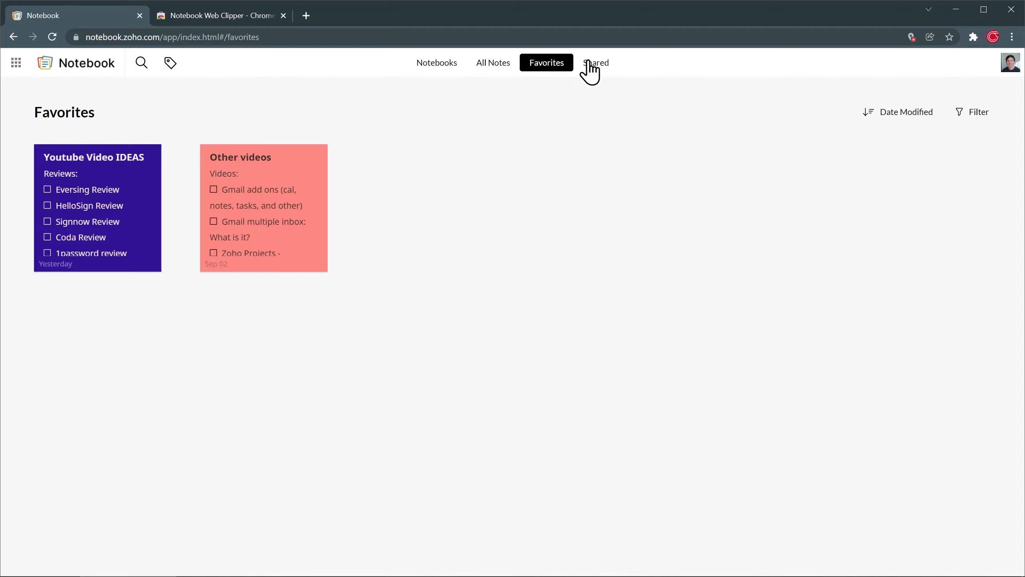
pyautogui.click(141, 65)
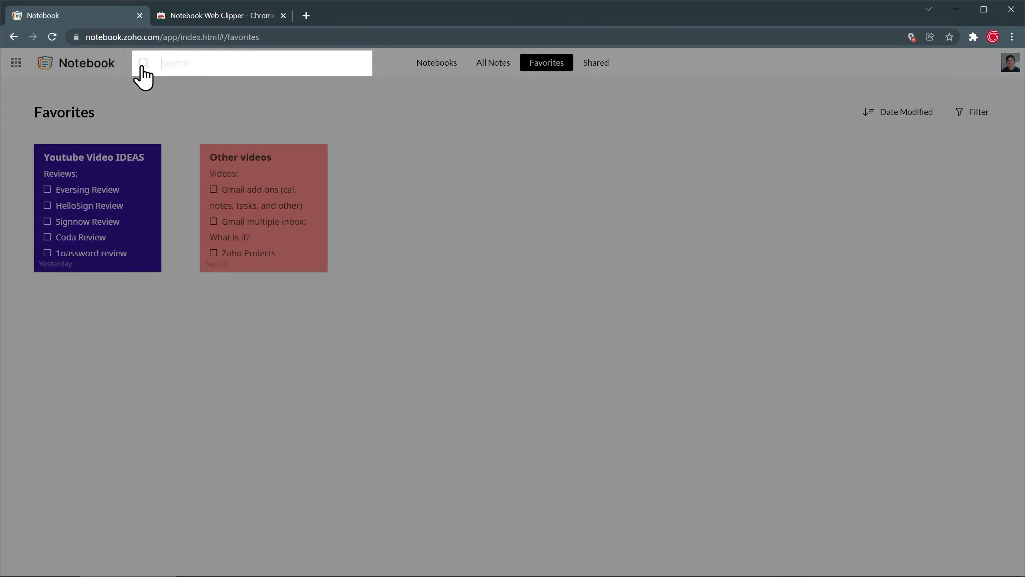
pyautogui.write('yout')
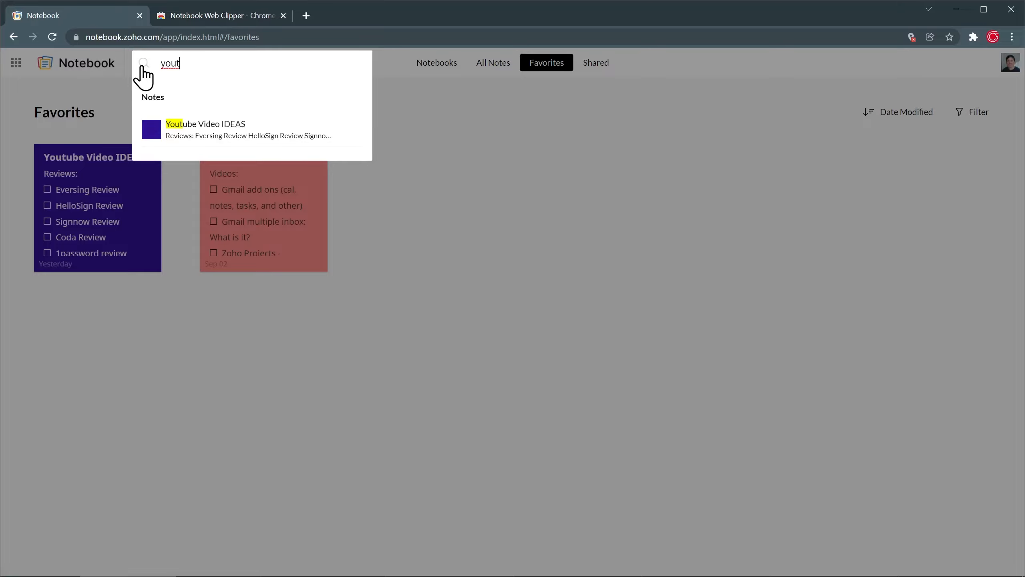
pyautogui.click(113, 80)
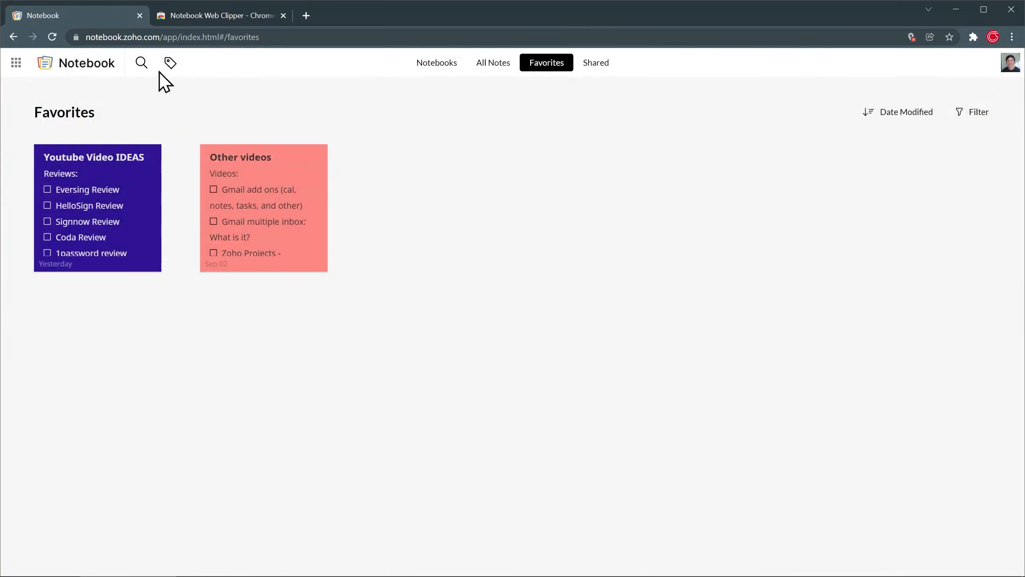
# - List the notes that carry the Youtube tag
pyautogui.click(170, 64)
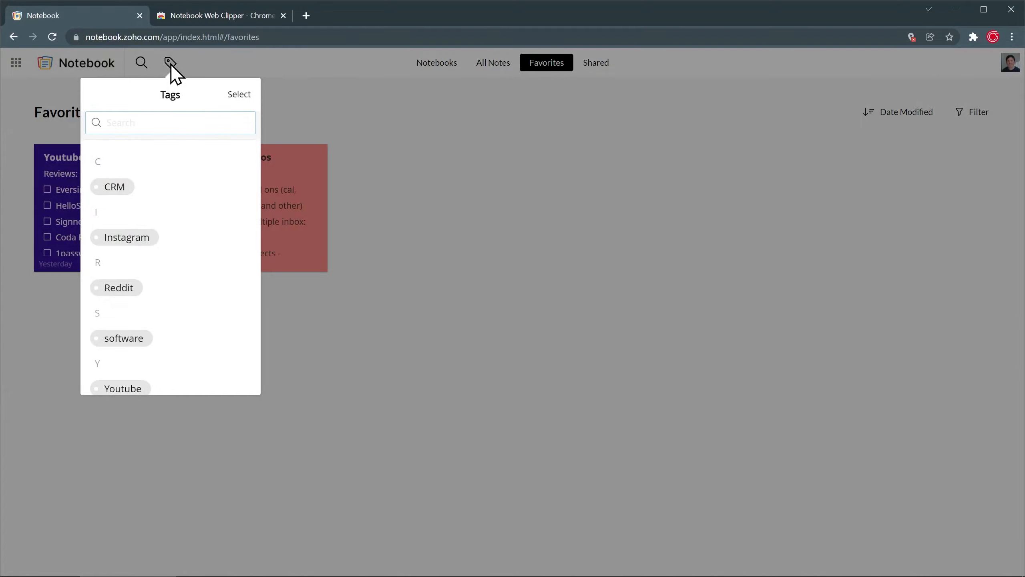
pyautogui.scroll(-2, 176, 217)
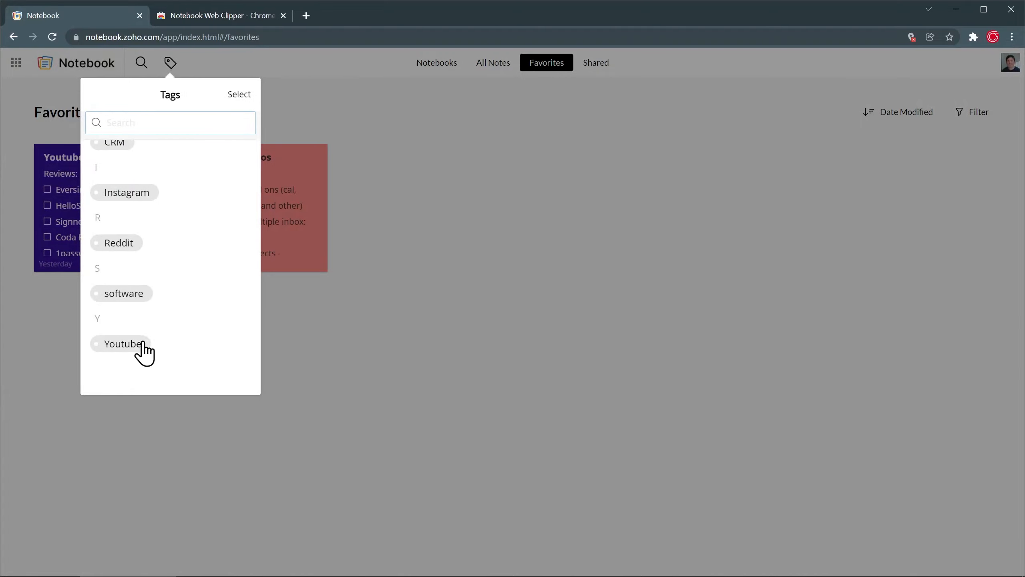
pyautogui.click(142, 343)
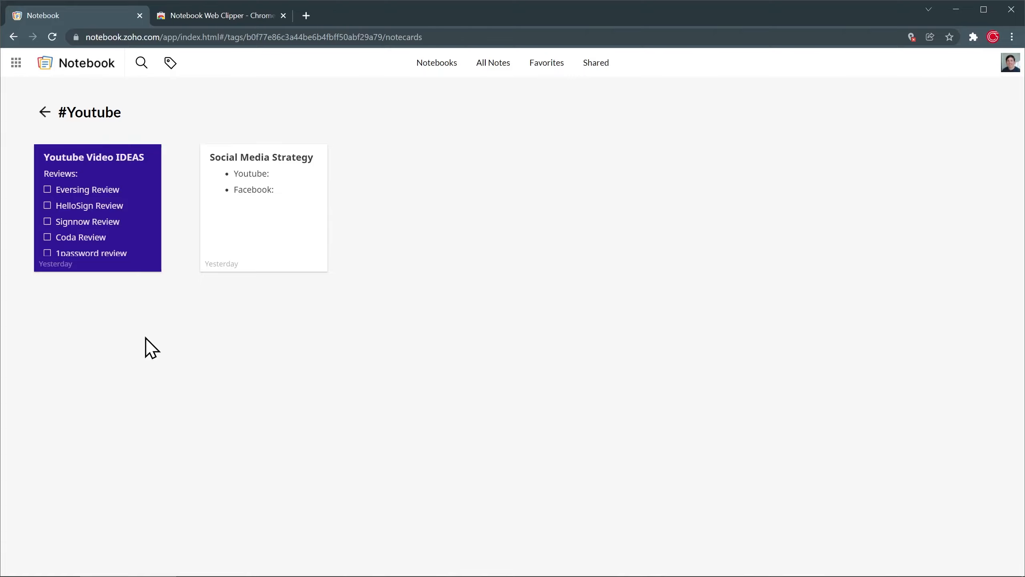
# - Create a note titled "Note test" in the YouTube videos notebook
pyautogui.click(432, 64)
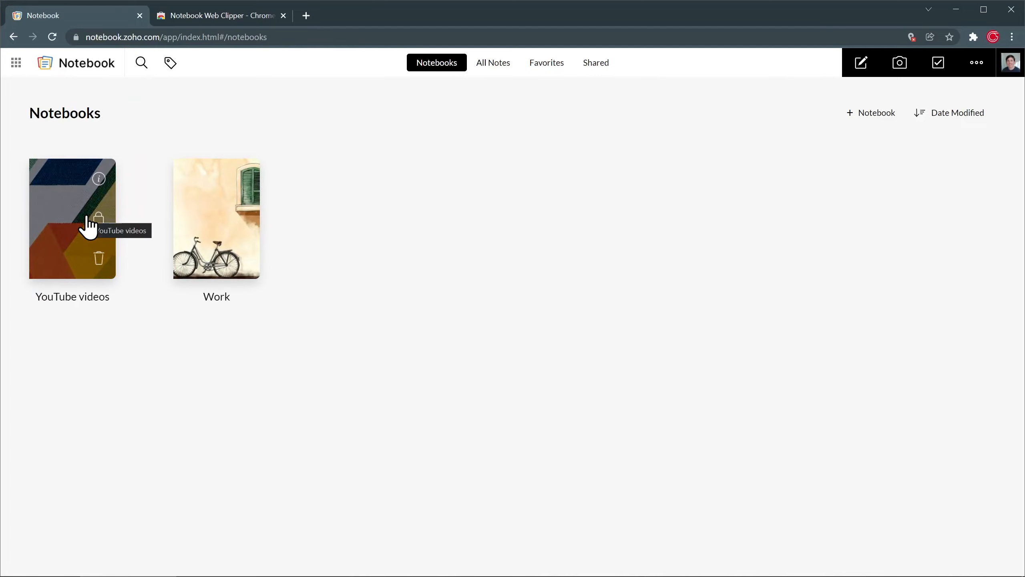
pyautogui.click(85, 225)
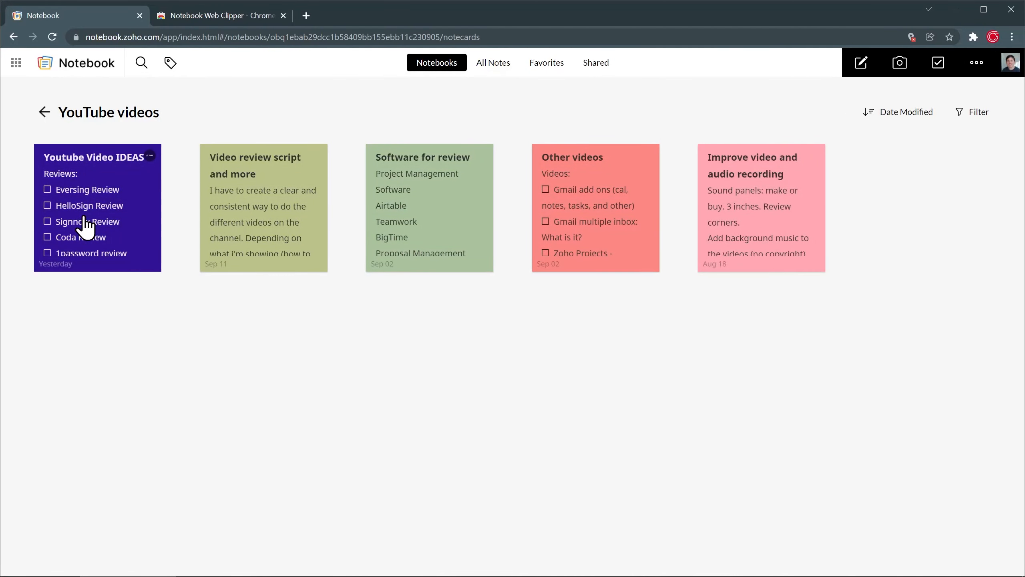
pyautogui.click(860, 63)
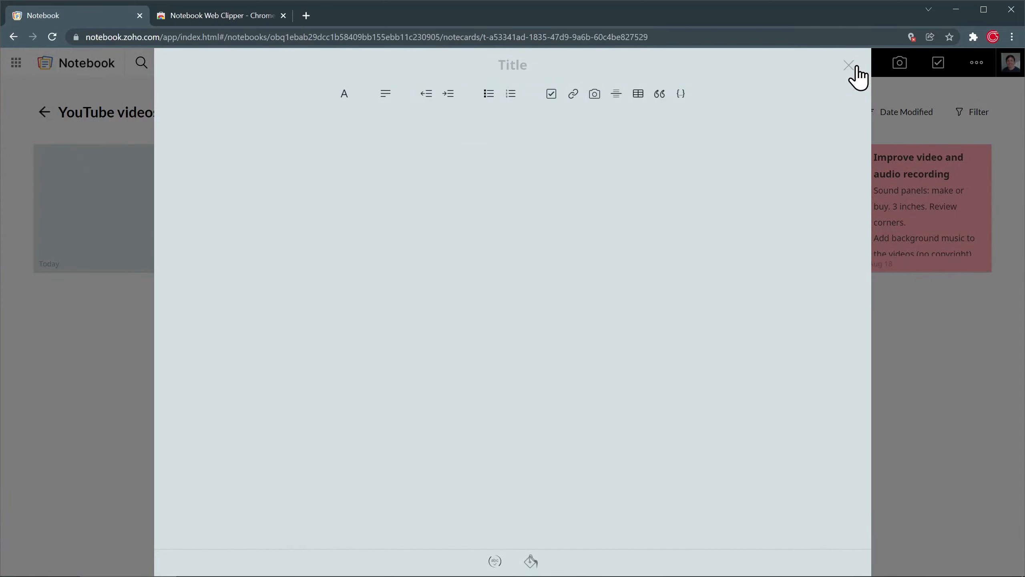
pyautogui.click(522, 64)
pyautogui.write('N')
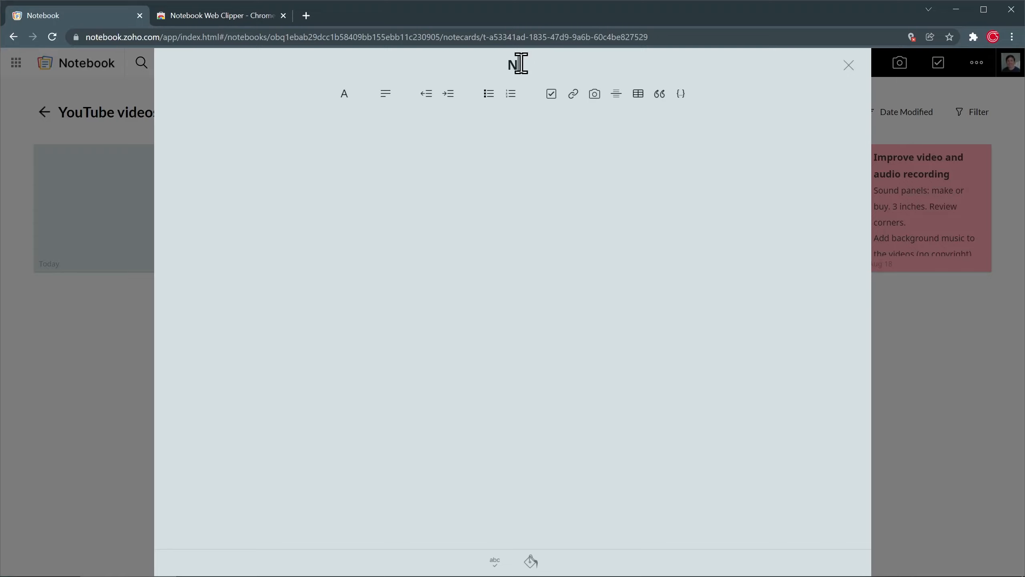
pyautogui.write('ote test')
# - Fill the note body with two identical "Lorem ipsum" paragraphs separated by a blank line
pyautogui.click(377, 135)
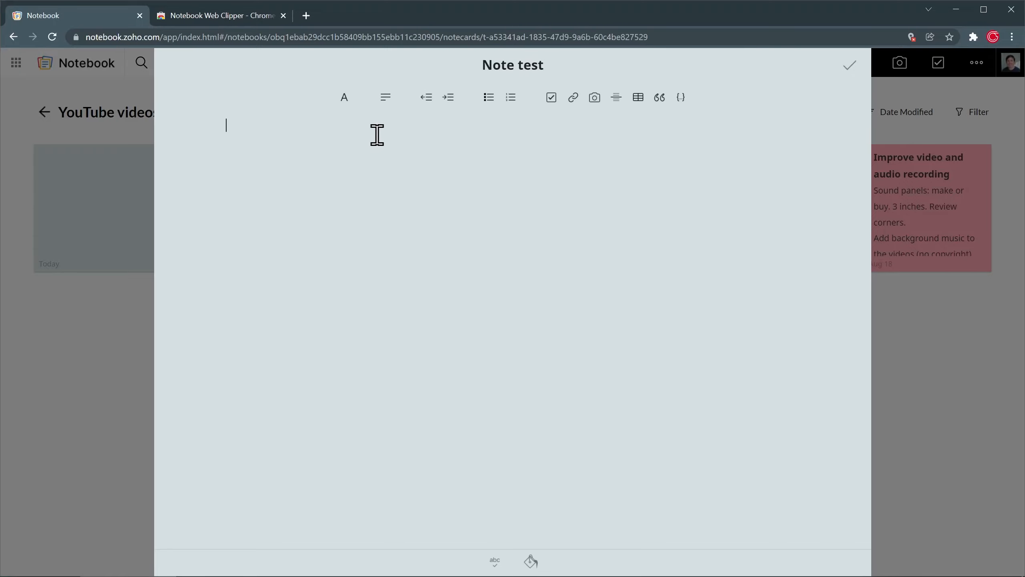
pyautogui.write('Lorem ipsum dolor sit amet, consectetur adipiscing elit, sed do eiusmod tempor incididunt ut labore et dolore magna aliqua. Ut enim ad minim veniam, quis nostrud exercitation ullamco laboris nisi ut aliquip ex ea commodo consequat. Duis aute irure dolor in reprehenderit in voluptate velit esse cillum dolore eu fugiat nulla pariatur. Excepteur sint occaecat cupidatat non proident, sunt in culpa qui officia deserunt mollit anim id est laborum.')
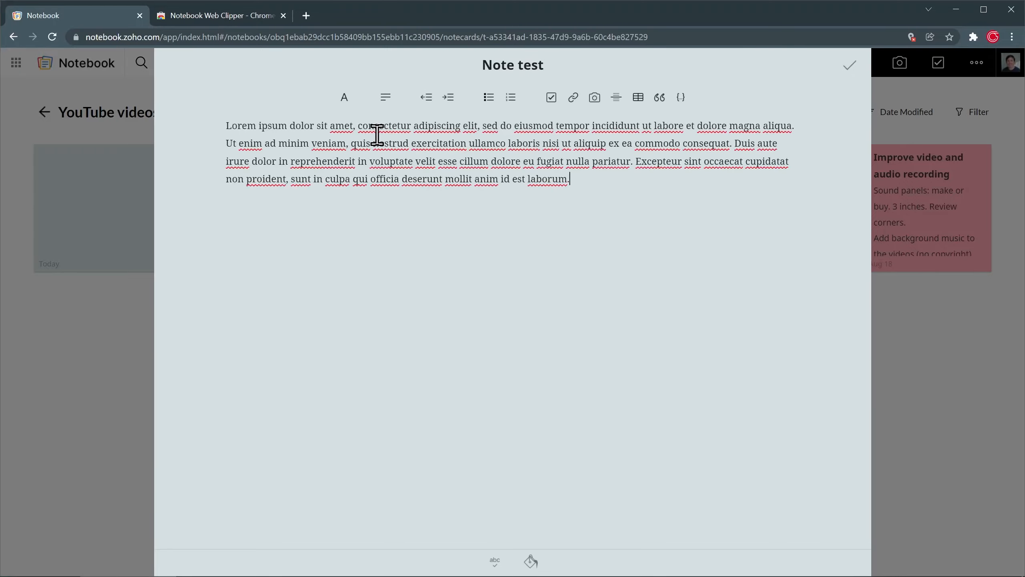
pyautogui.press('Return')
pyautogui.write('Lorem ipsum dolor sit amet, consectetur adipiscing elit, sed do eiusmod tempor incididunt ut labore et dolore magna aliqua. Ut enim ad minim veniam, quis nostrud exercitation ullamco laboris nisi ut aliquip ex ea commodo consequat. Duis aute irure dolor in reprehenderit in voluptate velit esse cillum dolore eu fugiat nulla pariatur. Excepteur sint occaecat cupidatat non proident, sunt in culpa qui officia deserunt mollit anim id est laborum.')
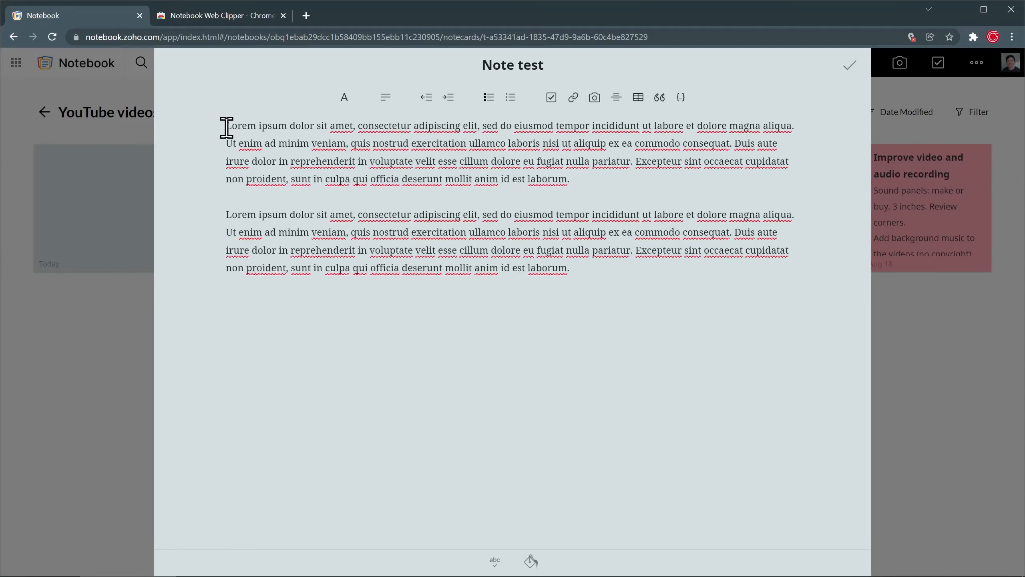
# - Format the entire first paragraph as bold and italic with a highlight
pyautogui.moveTo(224, 127); pyautogui.dragTo(576, 183)
pyautogui.hotkey('ctrl', 'c')
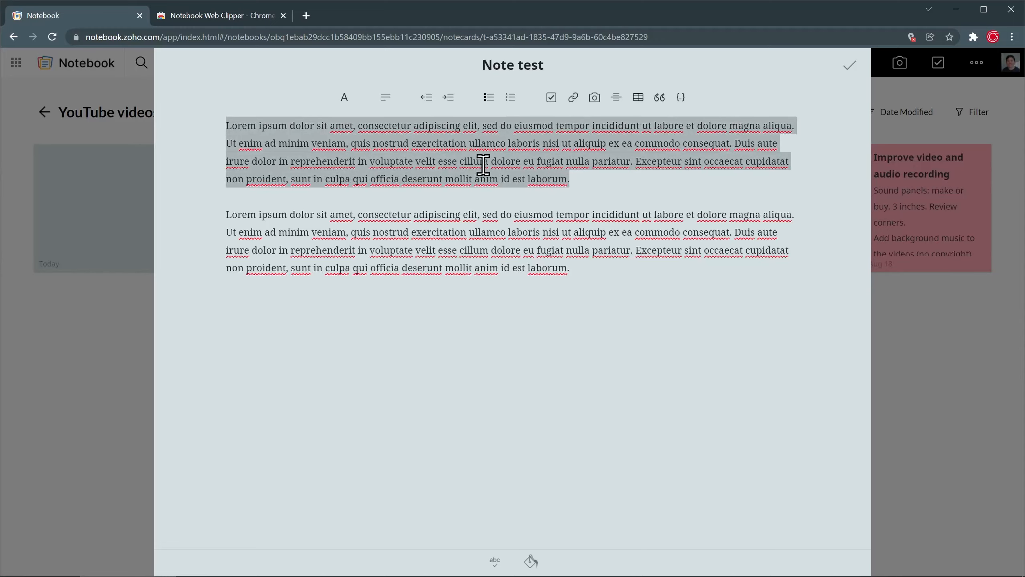
pyautogui.click(345, 104)
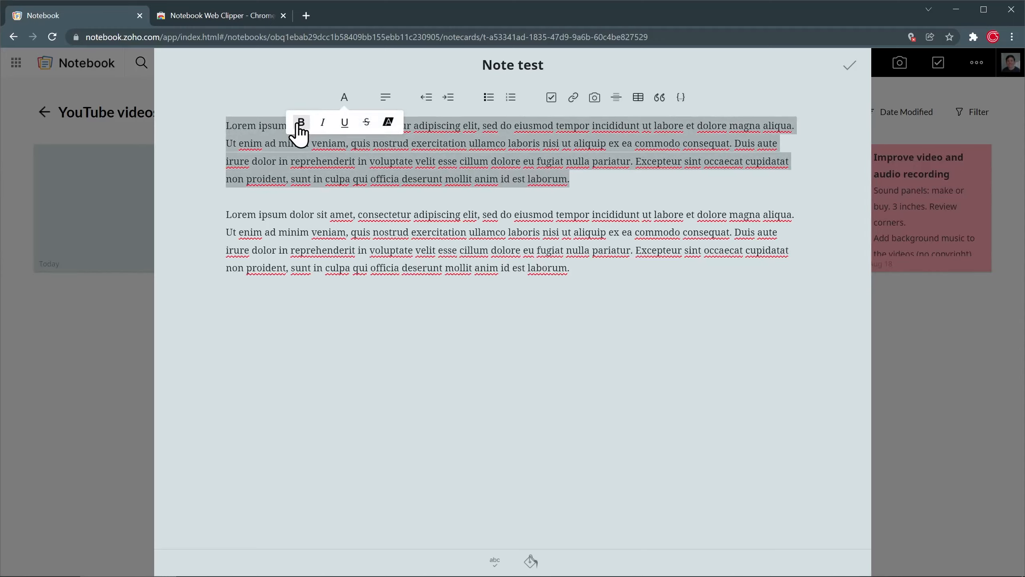
pyautogui.click(296, 122)
pyautogui.click(345, 98)
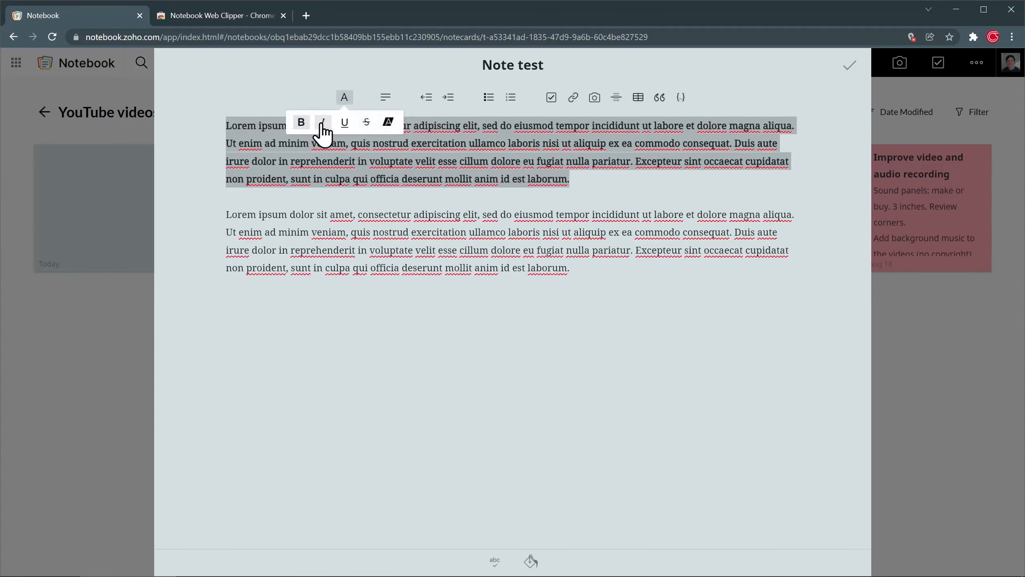
pyautogui.click(320, 121)
pyautogui.click(344, 98)
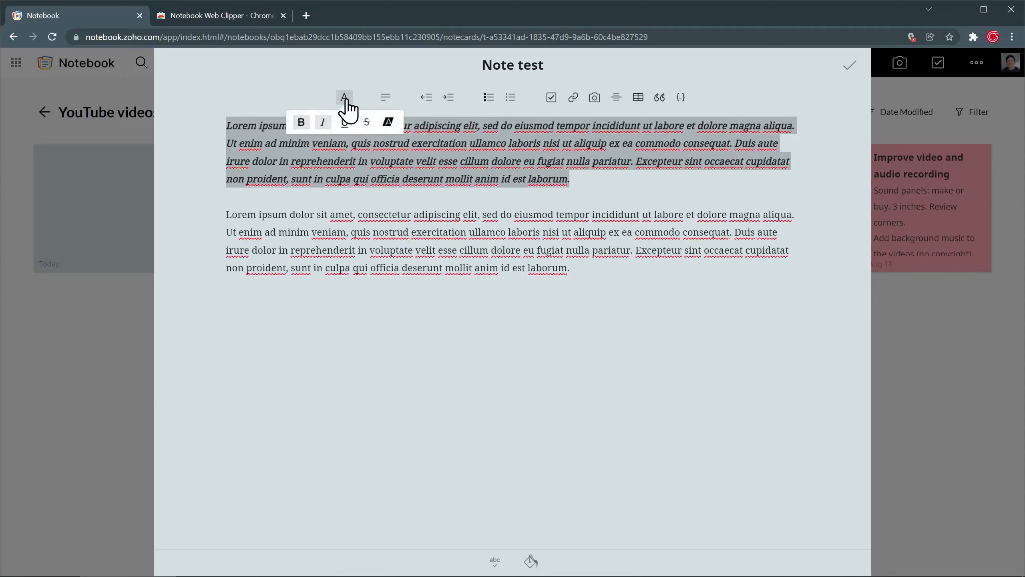
pyautogui.click(389, 122)
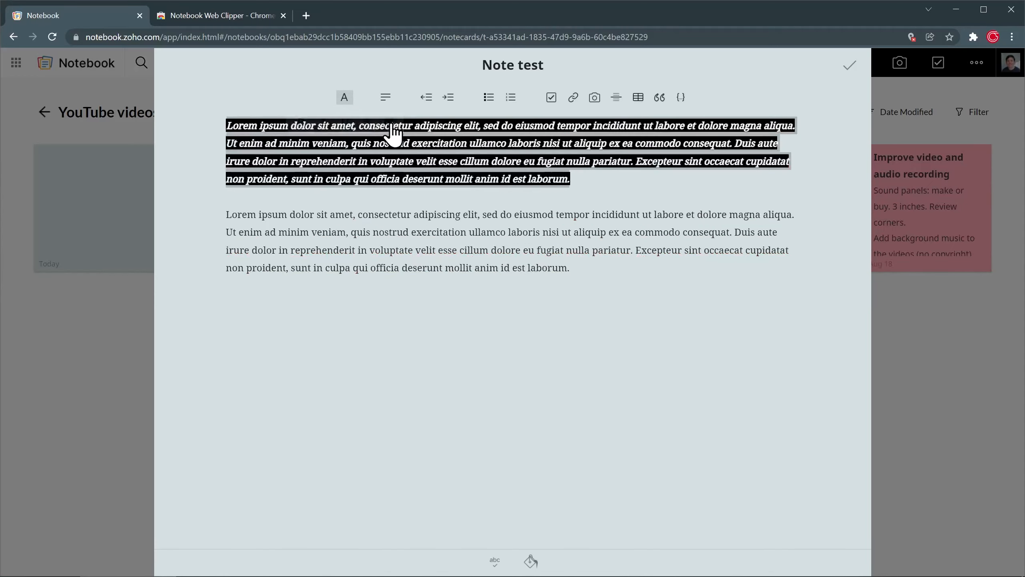
# - Center-align the first paragraph of the note
pyautogui.click(386, 98)
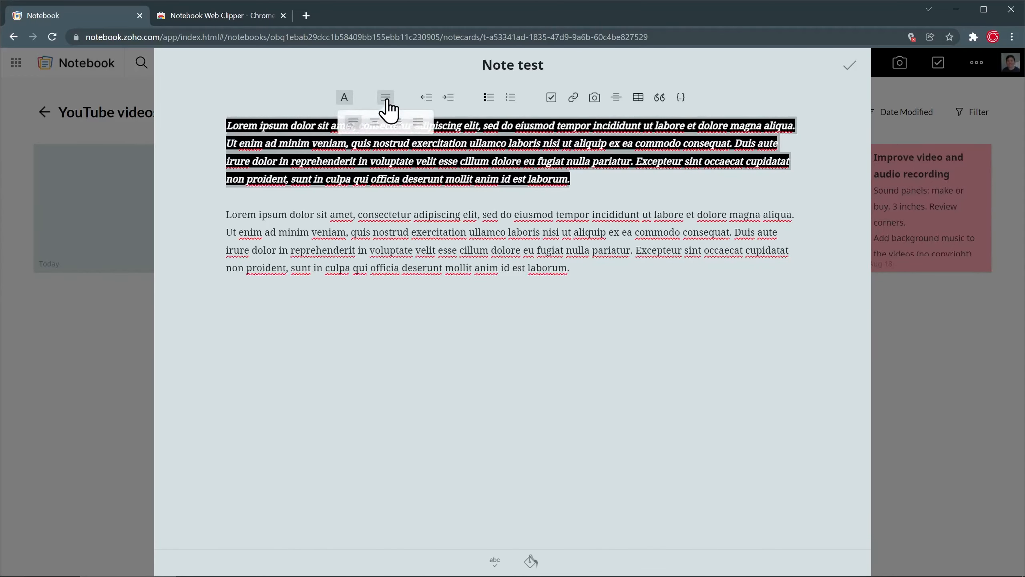
pyautogui.click(375, 122)
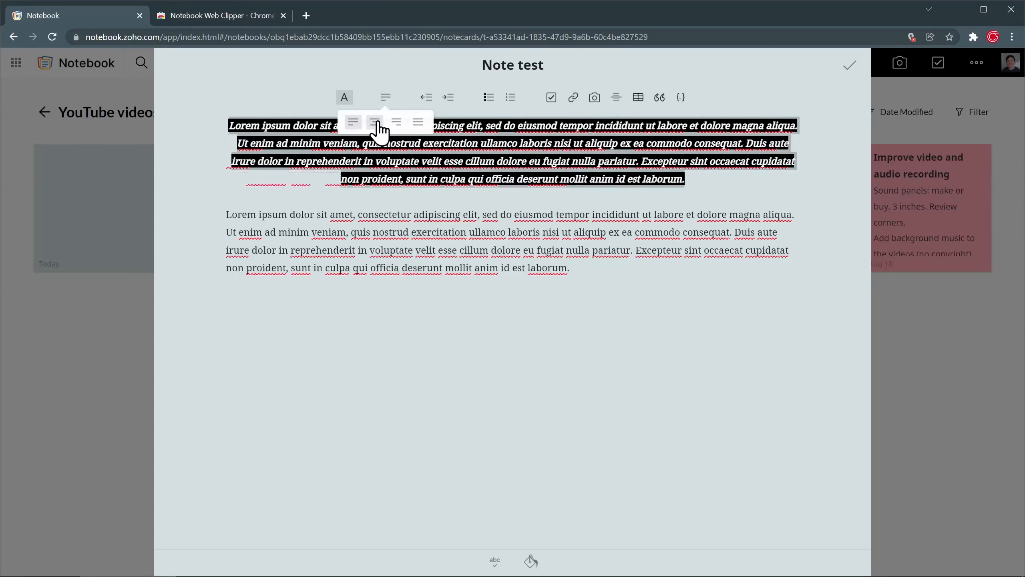
pyautogui.click(444, 172)
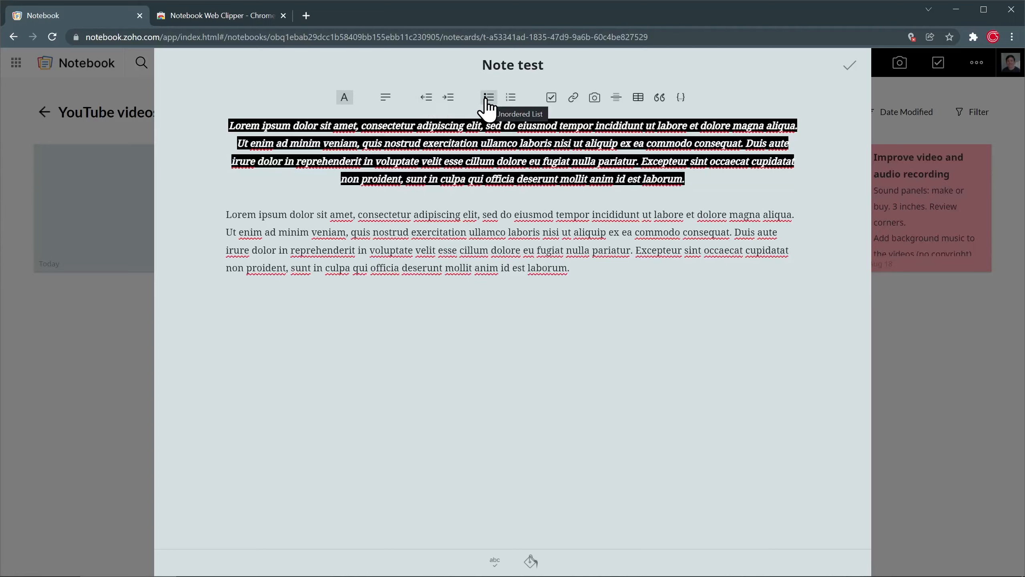
# - Add a checklist item "Sales meeting" below the second paragraph and check it off
pyautogui.click(586, 273)
pyautogui.press('Return')
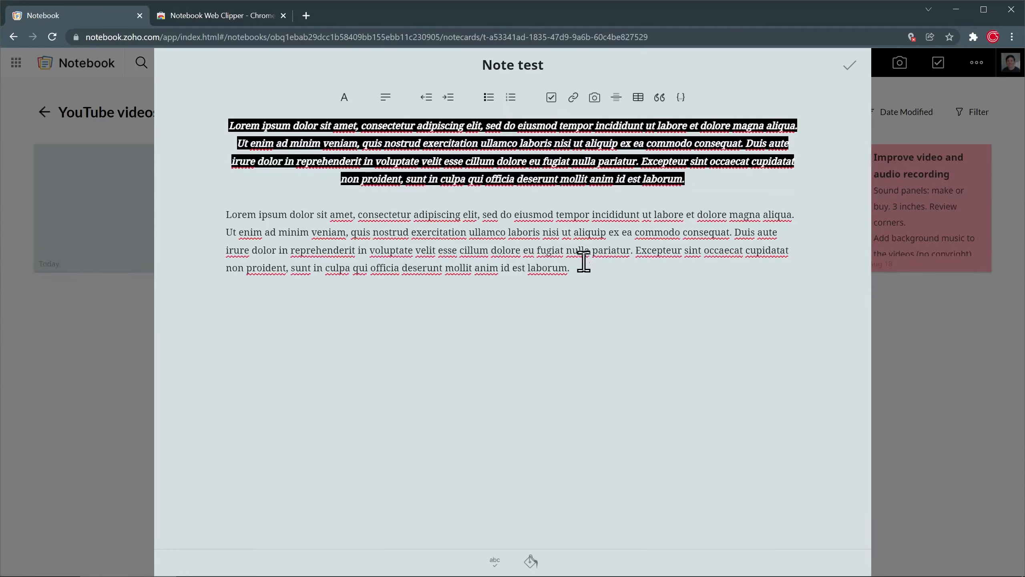
pyautogui.click(552, 101)
pyautogui.write('Sales meeting')
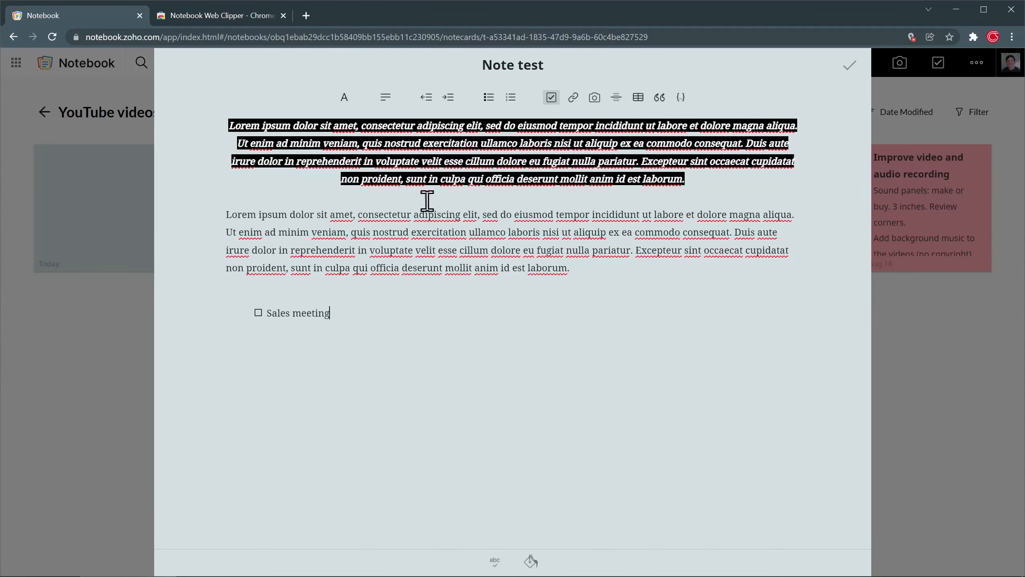
pyautogui.click(258, 314)
pyautogui.press('Return')
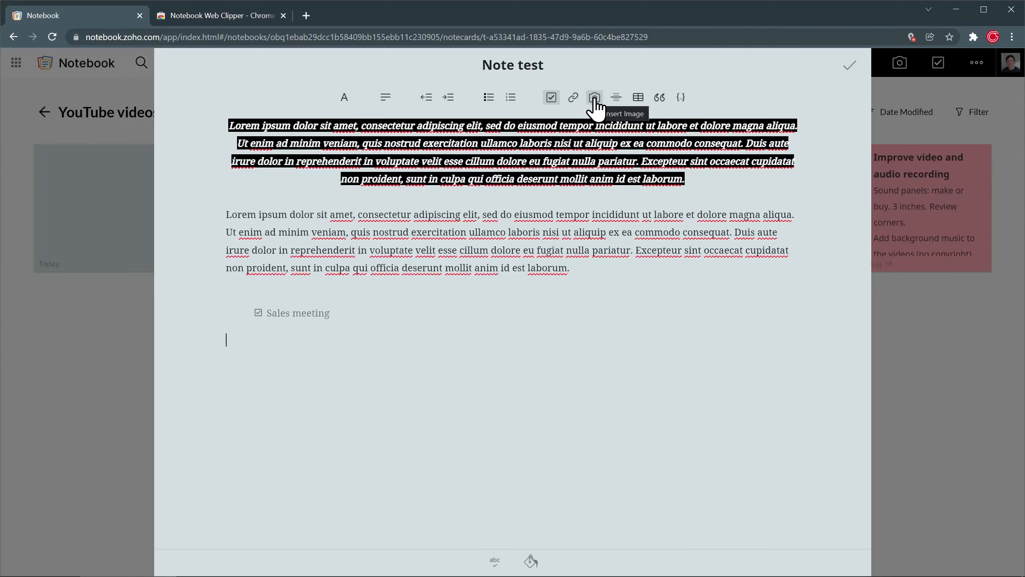
# - Insert a horizontal line below the checklist item and a 2x2 table beneath it
pyautogui.click(616, 98)
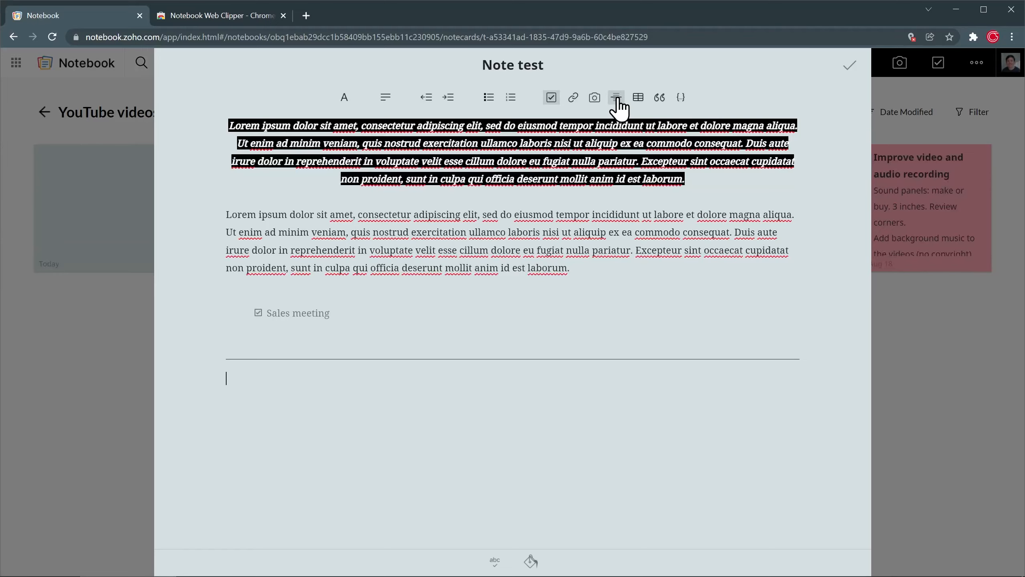
pyautogui.click(636, 100)
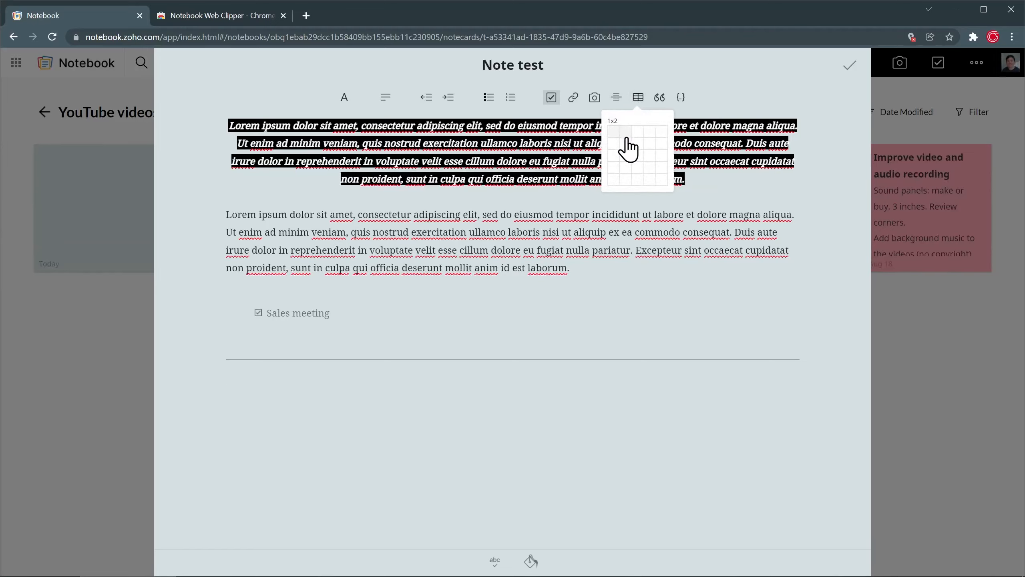
pyautogui.click(627, 148)
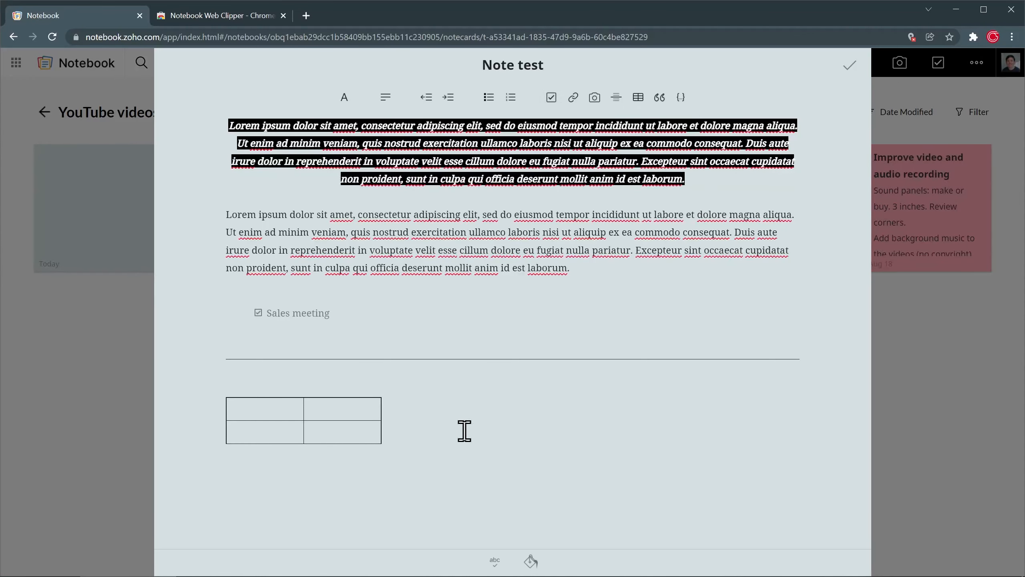
# - Insert an empty quote block below the table
pyautogui.click(660, 100)
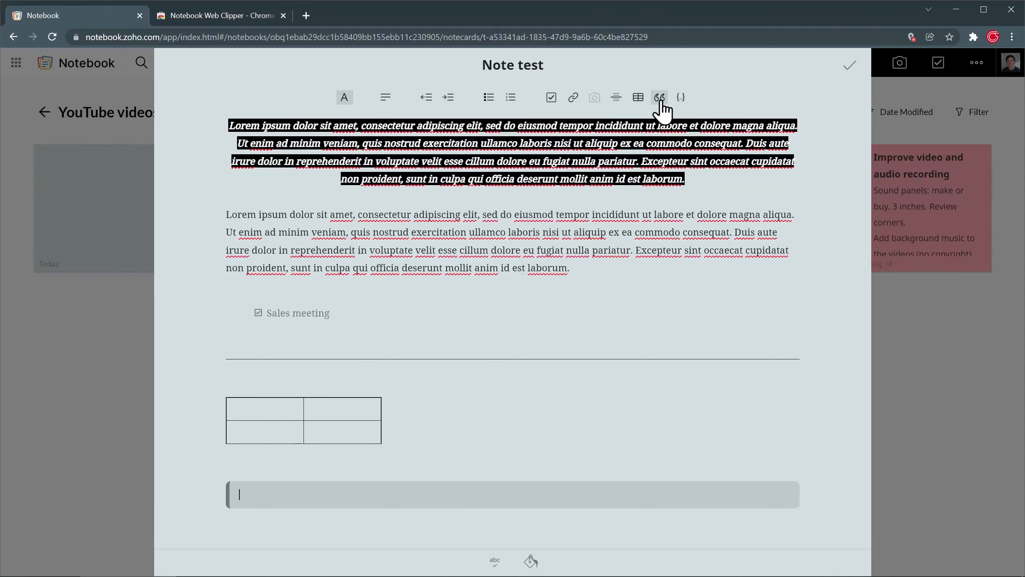
# - Paste the Lorem ipsum paragraph into the quote block and change the note's background color to turquoise green
pyautogui.hotkey('ctrl', 'v')
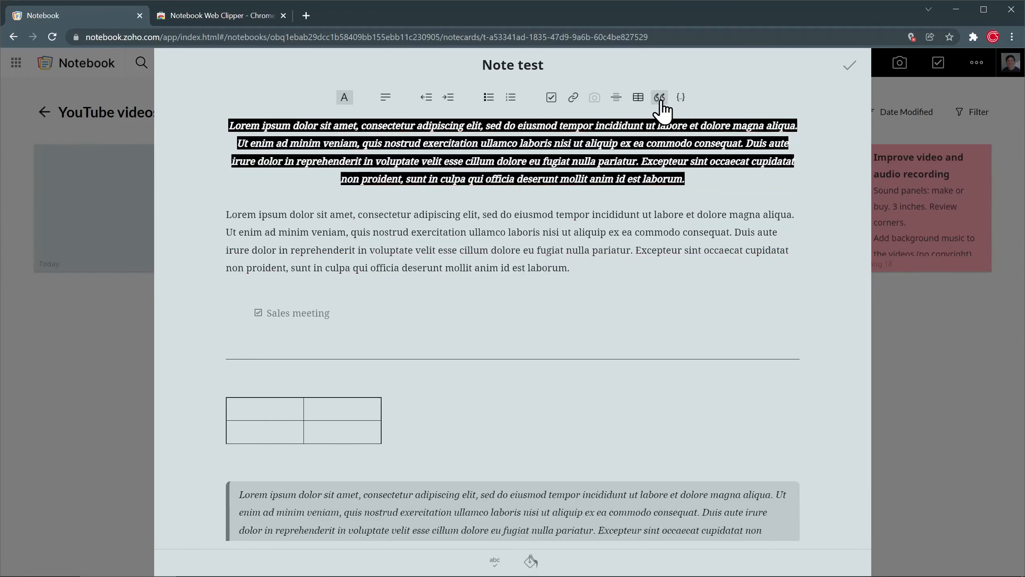
pyautogui.scroll(-2, 573, 299)
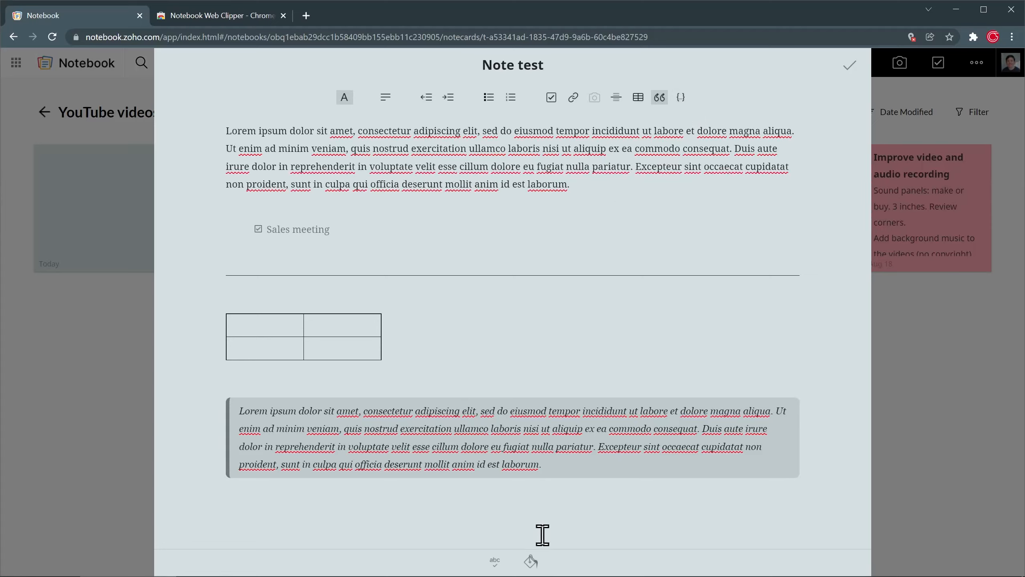
pyautogui.click(531, 562)
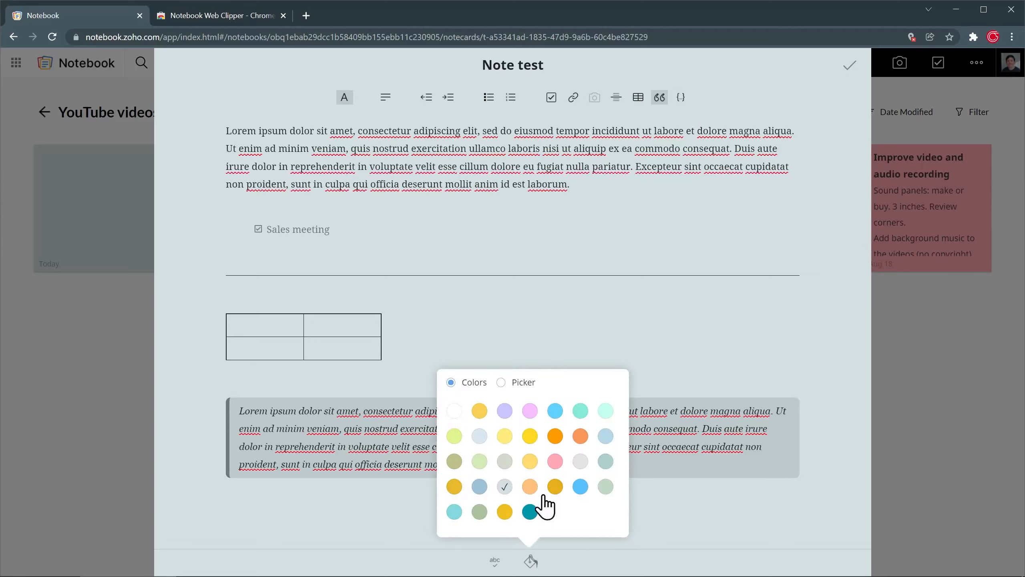
pyautogui.click(530, 487)
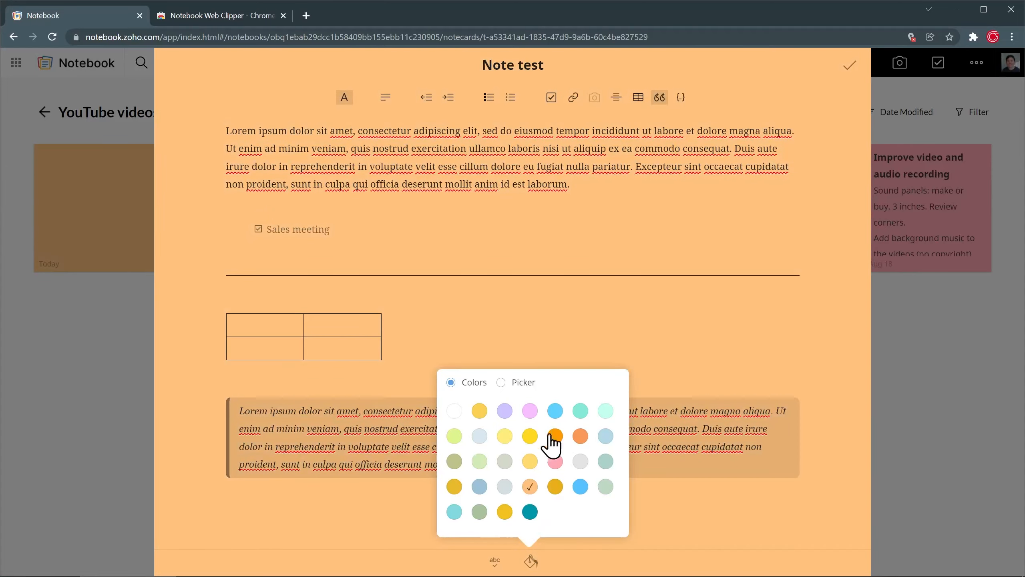
pyautogui.click(581, 412)
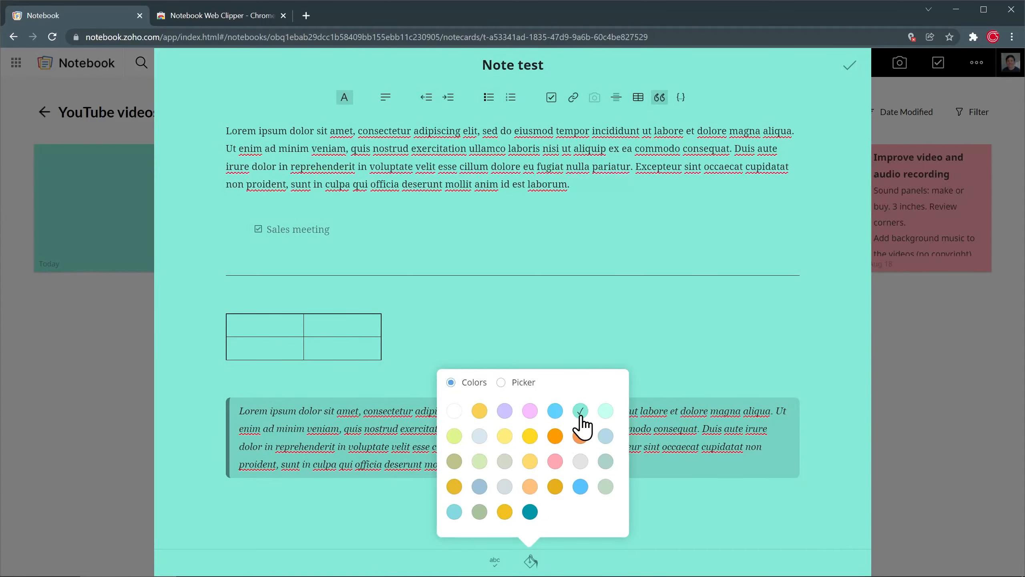
pyautogui.click(849, 78)
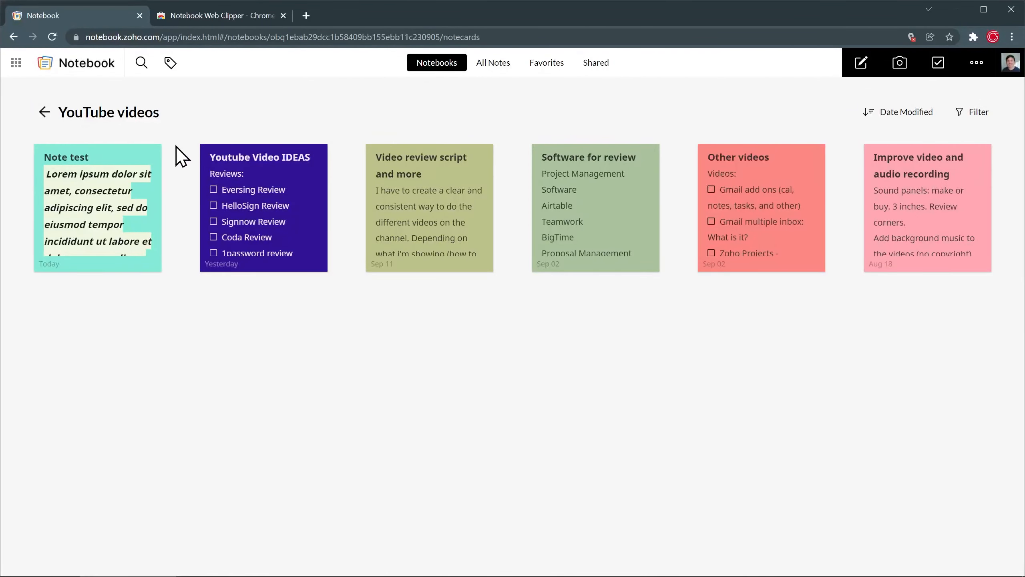
# - Reopen the Note test note and view its resource activity
pyautogui.click(149, 156)
pyautogui.click(147, 156)
pyautogui.click(122, 164)
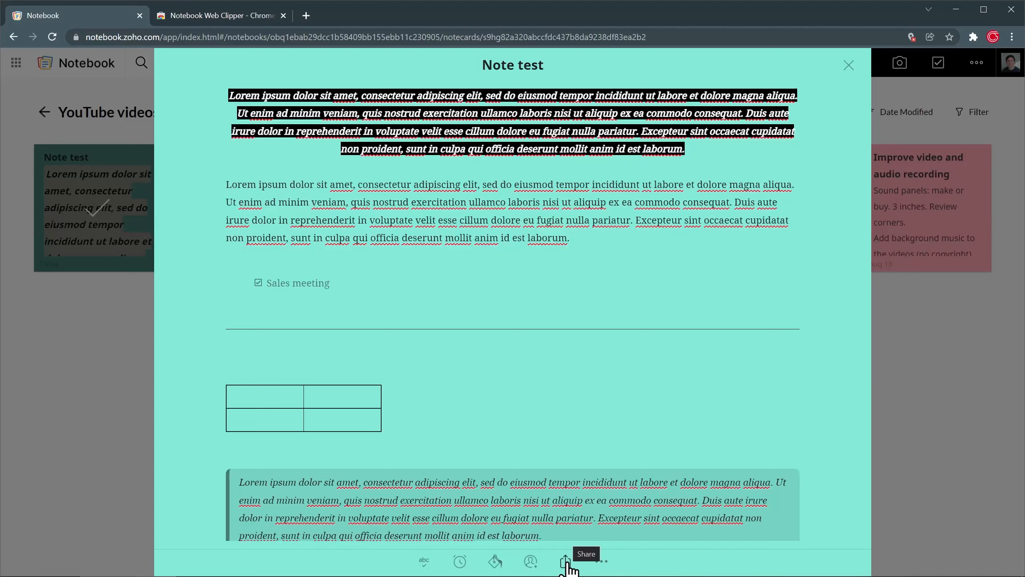
pyautogui.click(601, 563)
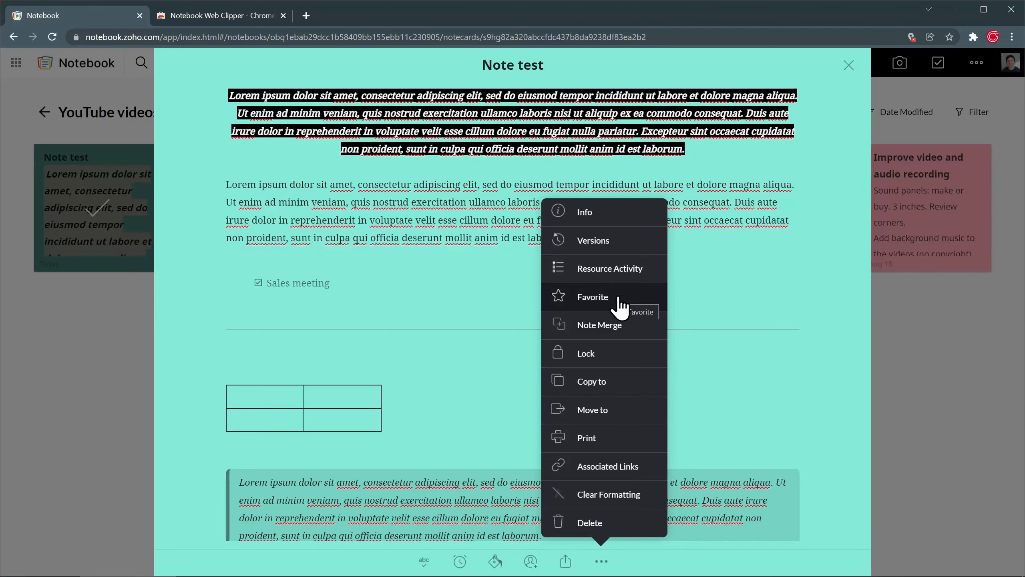
pyautogui.click(610, 271)
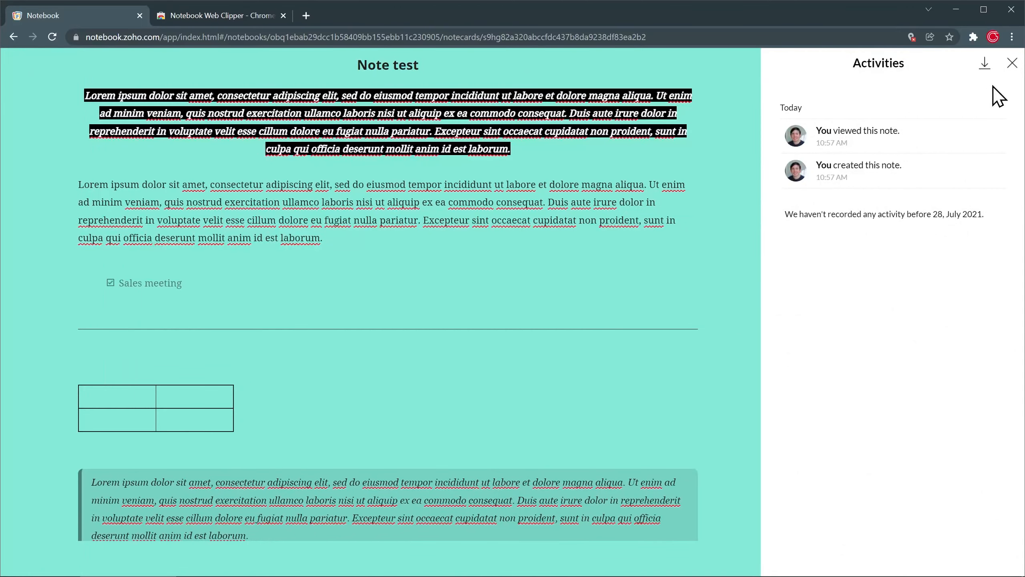
pyautogui.click(1012, 63)
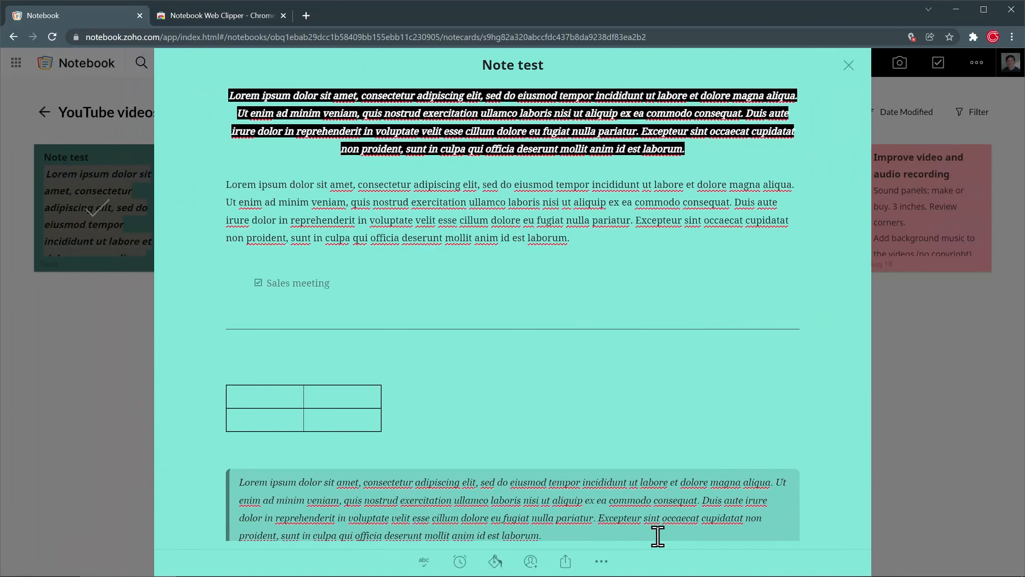
# - View the version history of the Note test note
pyautogui.click(601, 561)
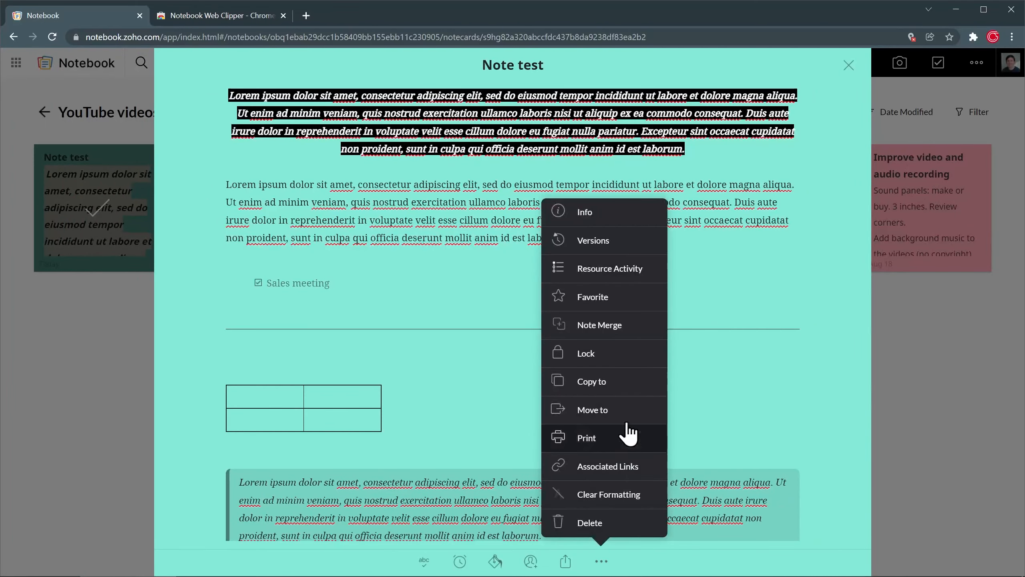
pyautogui.click(626, 243)
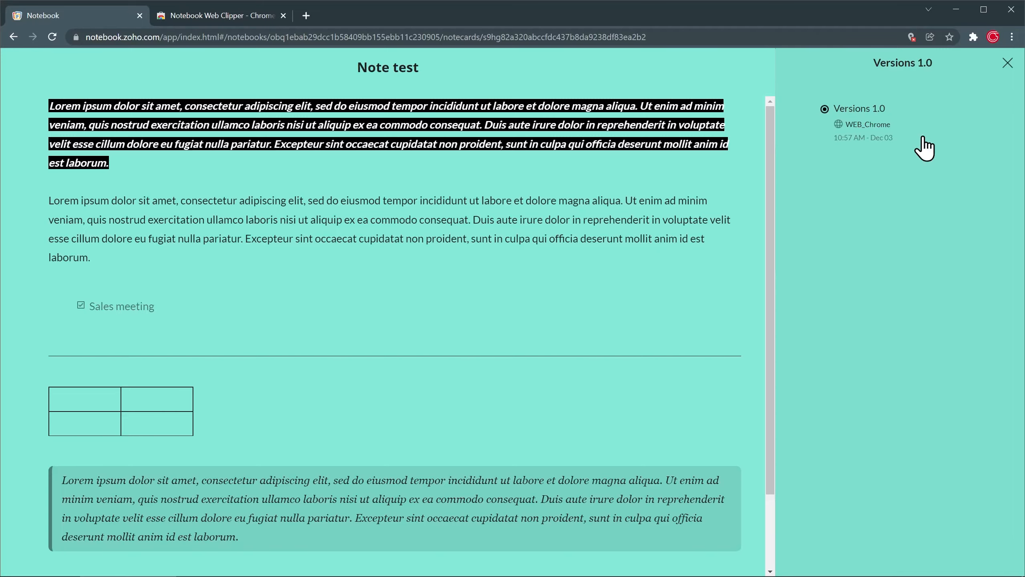
pyautogui.click(1007, 63)
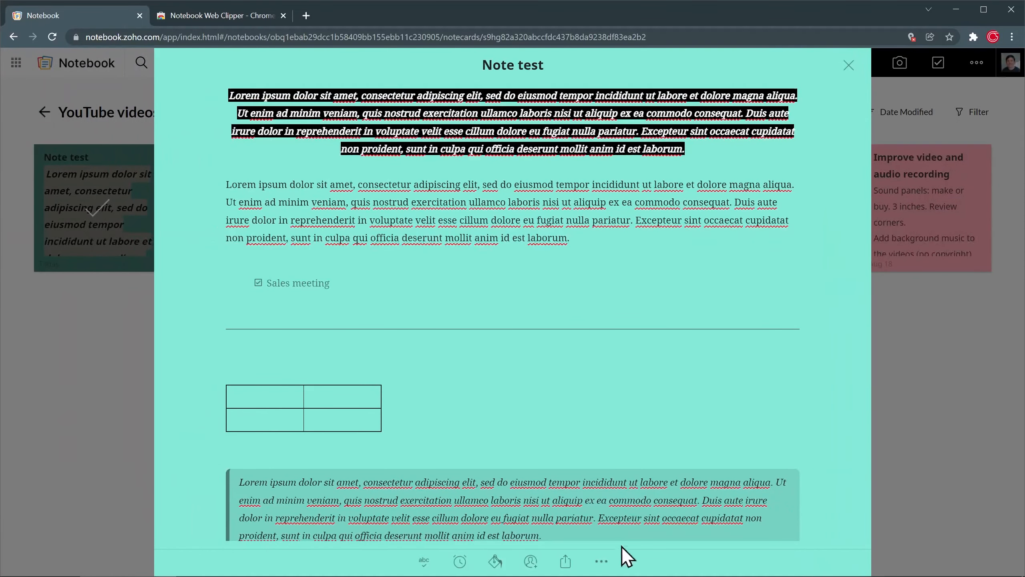
# - Add the existing Youtube tag to the note in its info and close the note
pyautogui.click(602, 561)
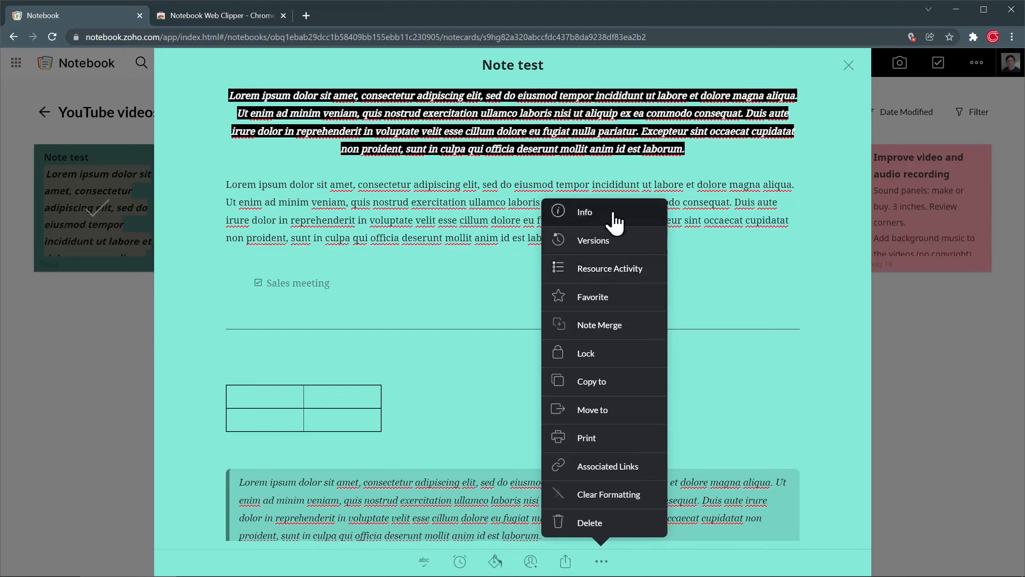
pyautogui.click(585, 212)
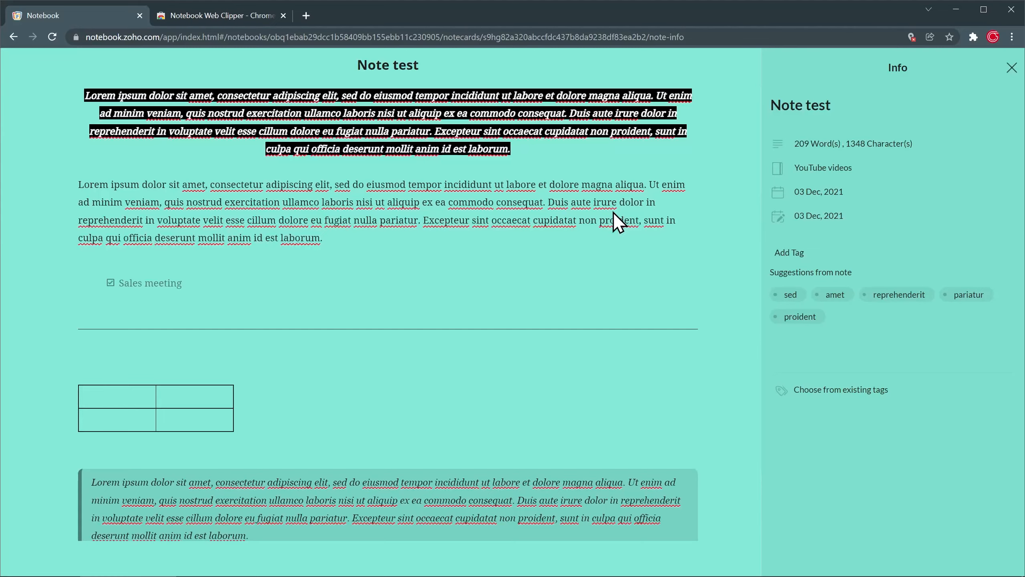
pyautogui.click(800, 253)
pyautogui.write('you')
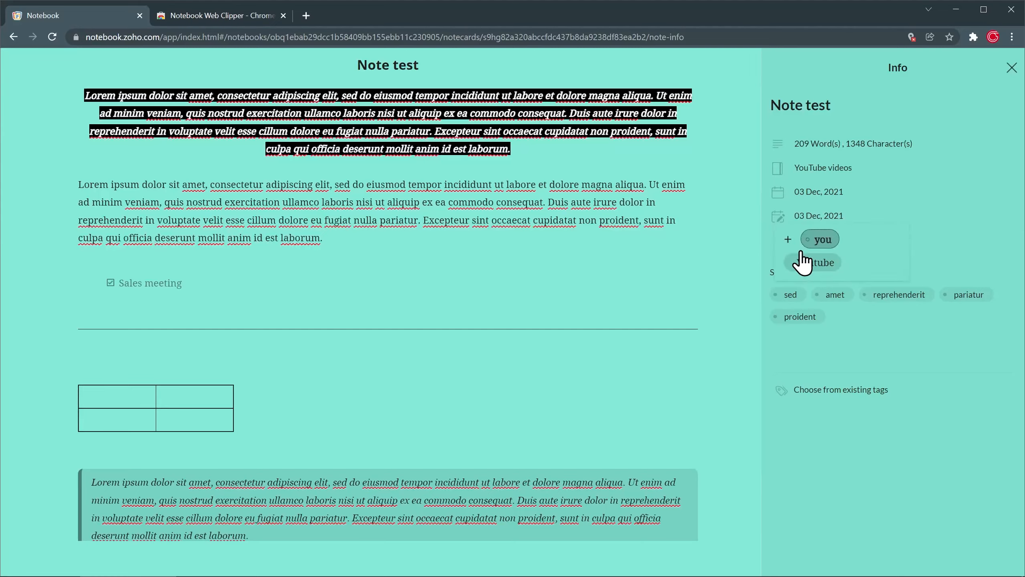
pyautogui.click(813, 263)
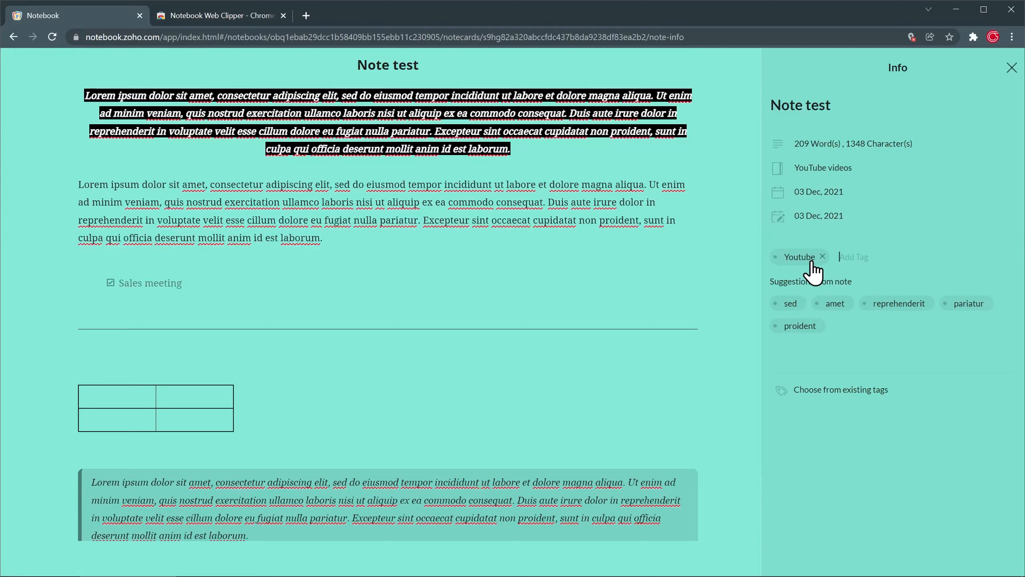
pyautogui.click(1010, 67)
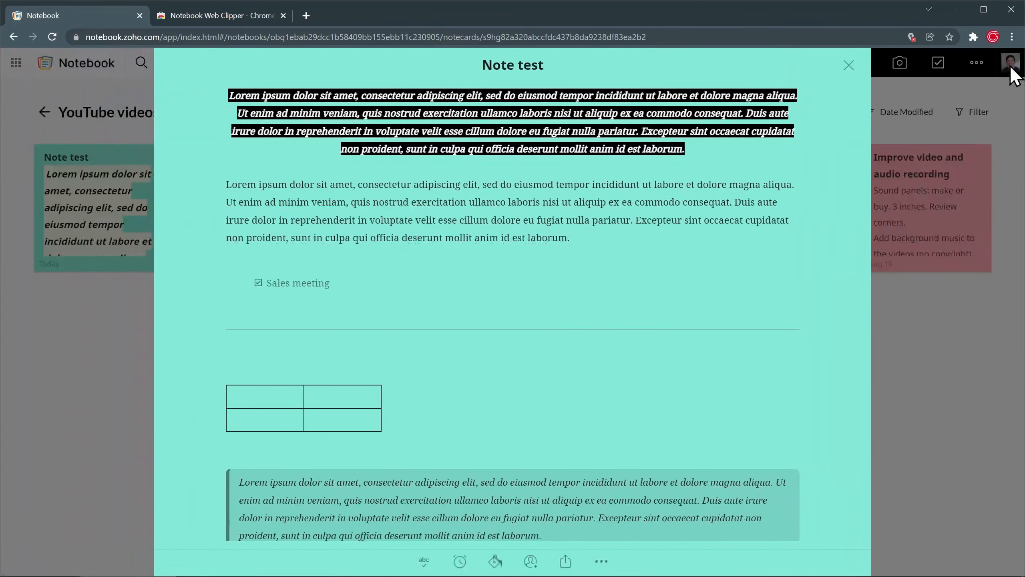
pyautogui.click(847, 67)
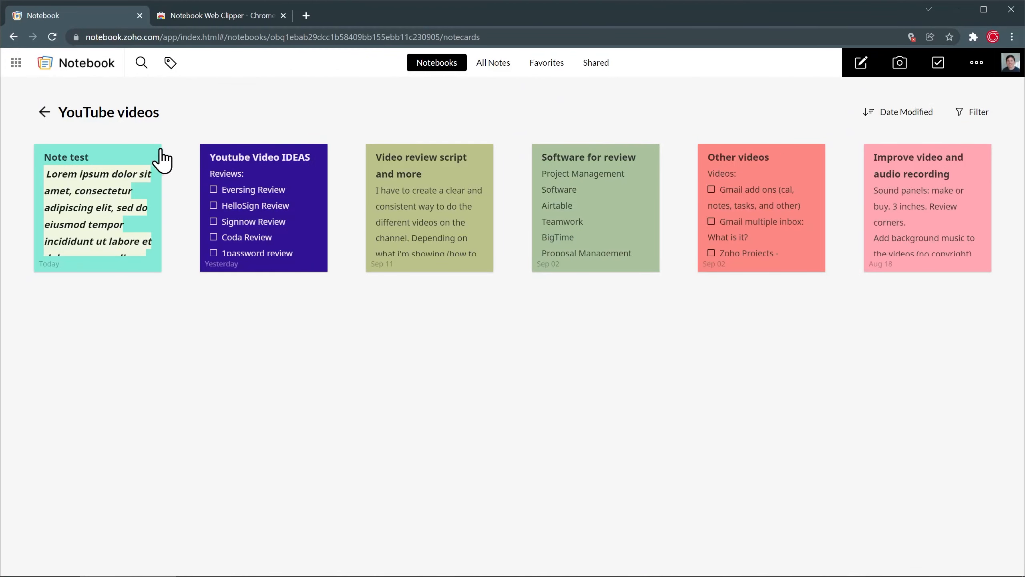
# - Move the Note test card from the YouTube videos notebook to the trash
pyautogui.click(150, 156)
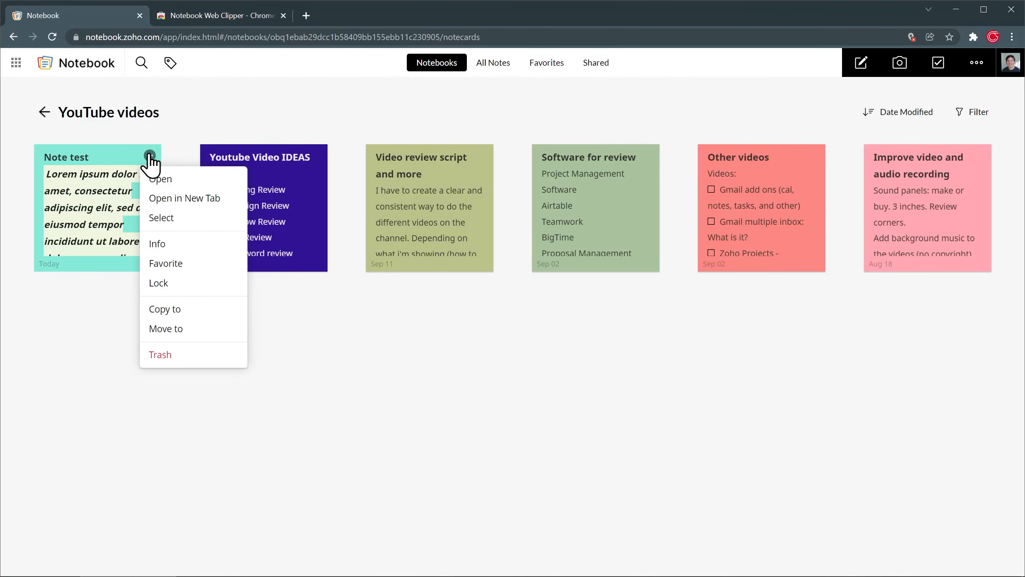
pyautogui.click(162, 354)
pyautogui.click(153, 339)
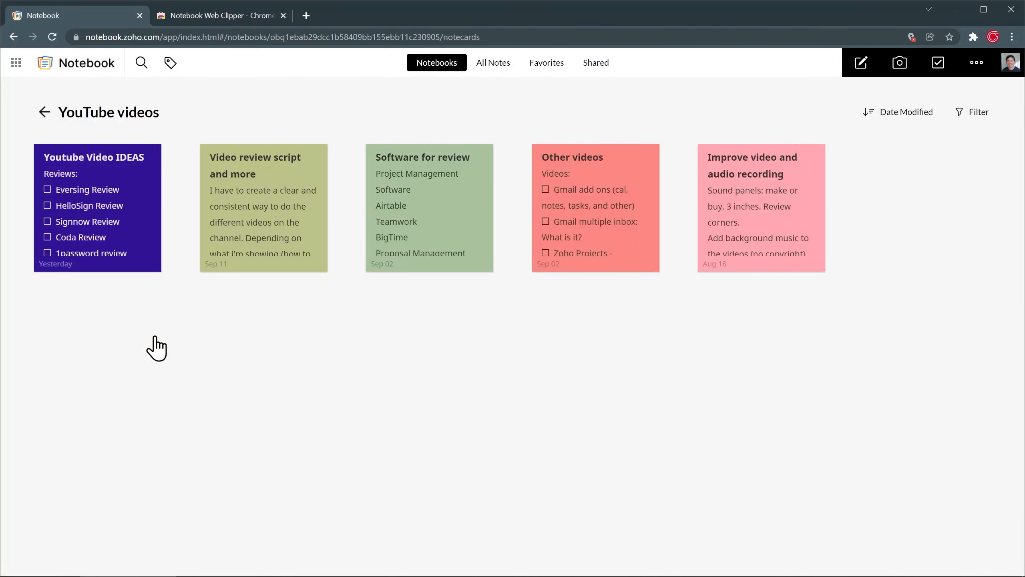
# - Show all notes and bring up the passcode prompt of the locked turquoise note, leaving it locked
pyautogui.click(486, 65)
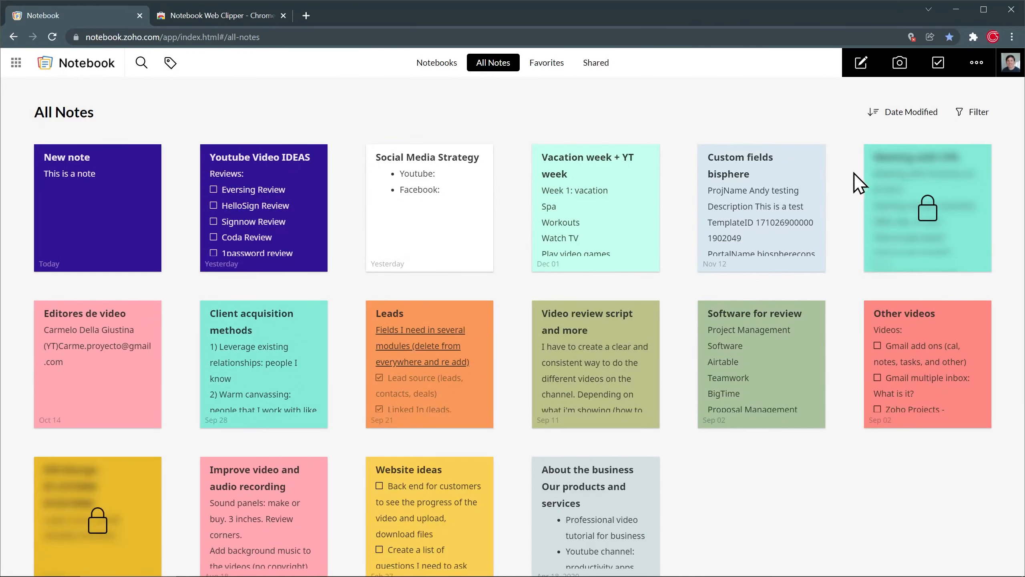
pyautogui.click(878, 188)
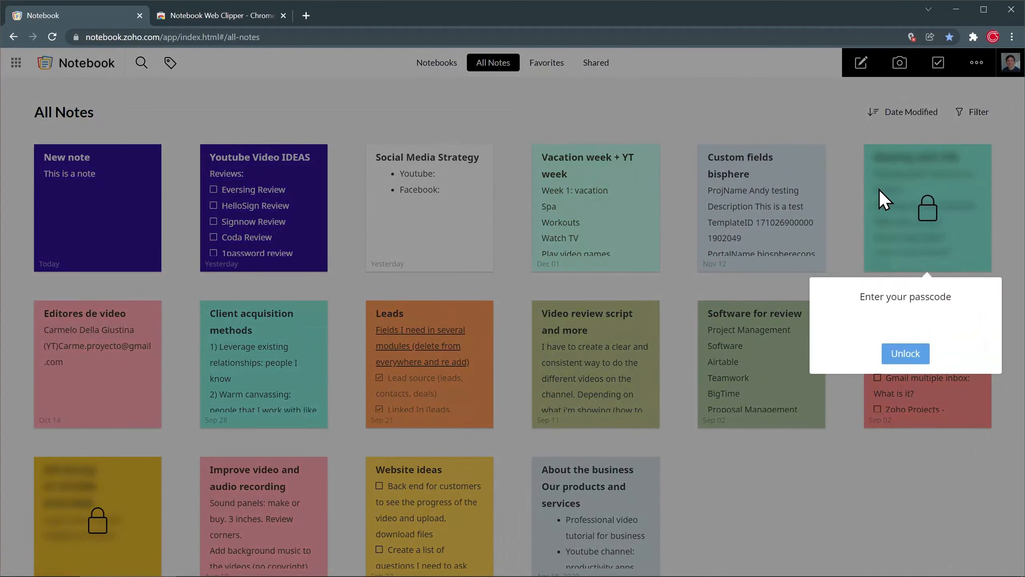
pyautogui.click(879, 188)
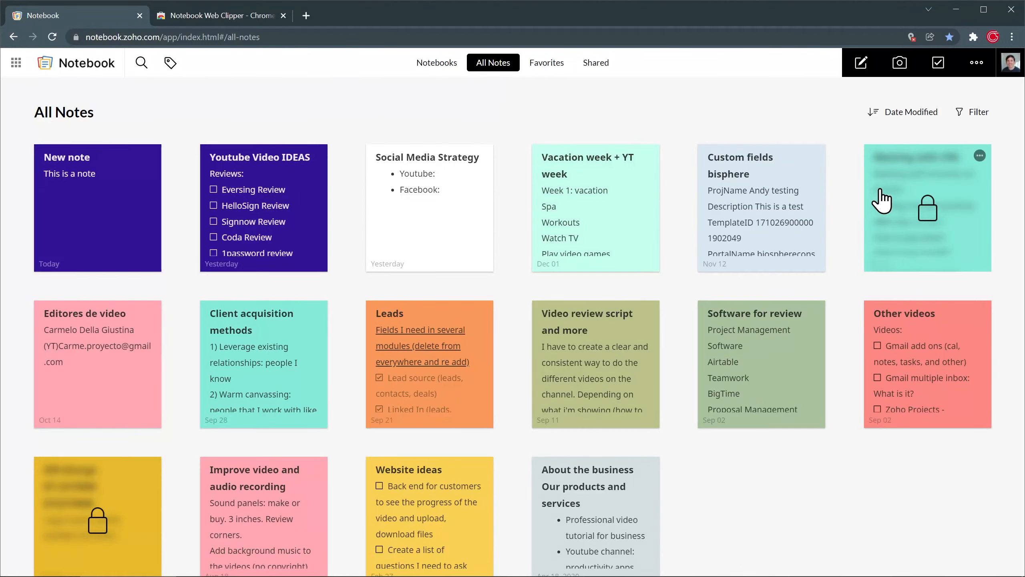
# - Open the Notebook settings and review the options from General down to Migration, Export and Integration
pyautogui.click(1011, 65)
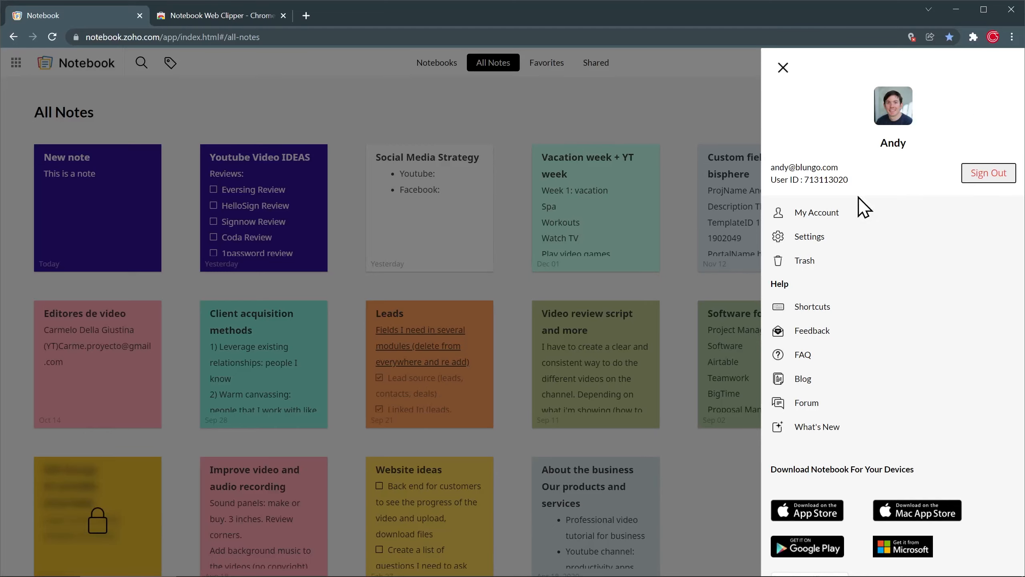
pyautogui.click(807, 236)
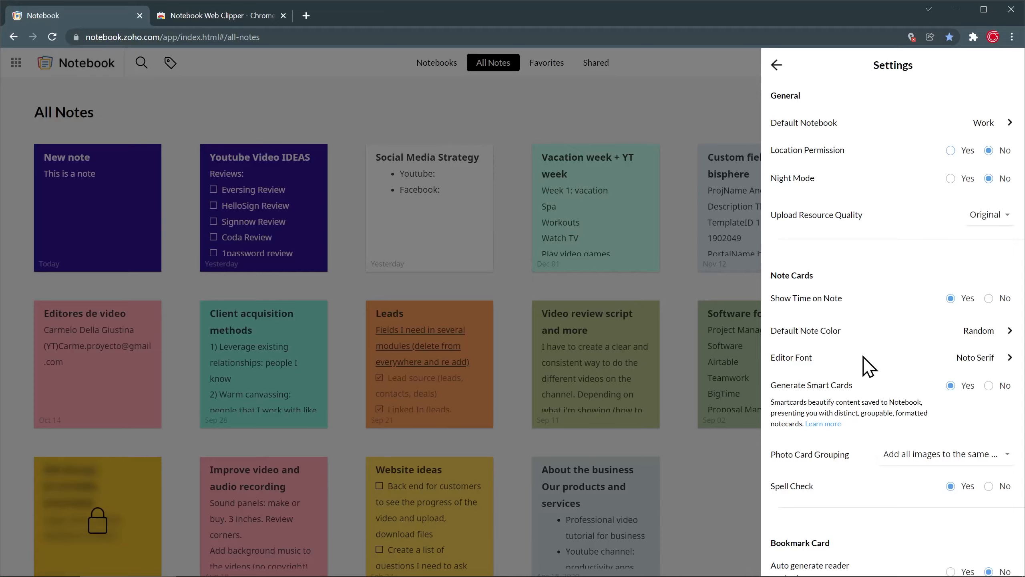
pyautogui.scroll(-9, 863, 356)
pyautogui.scroll(-8, 863, 359)
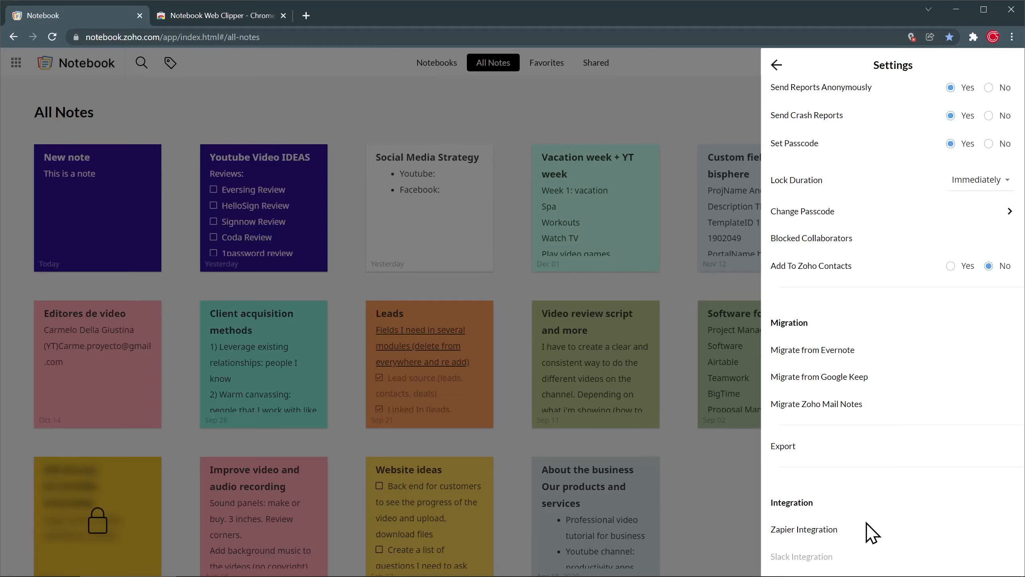
pyautogui.click(777, 66)
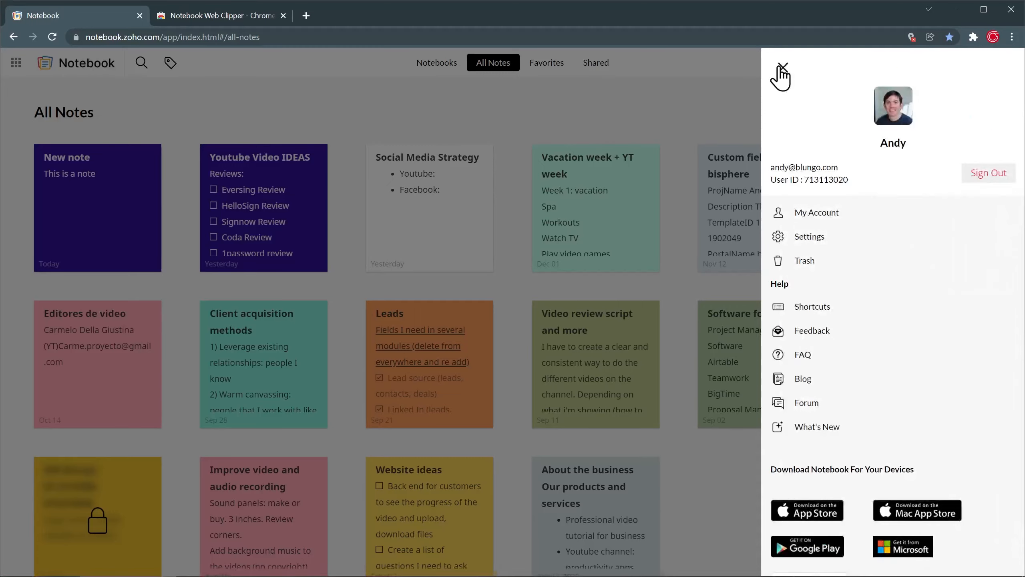
# - Review the device download options and the Notebook Web Clipper listing in the Chrome Web Store, and return to all notes
pyautogui.scroll(-1, 888, 280)
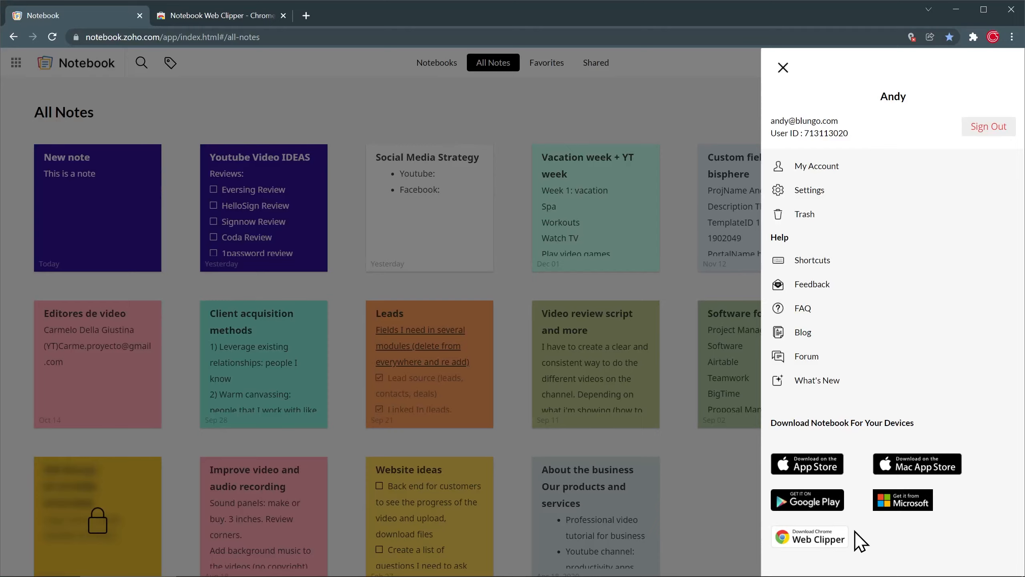
pyautogui.click(340, 123)
pyautogui.click(241, 16)
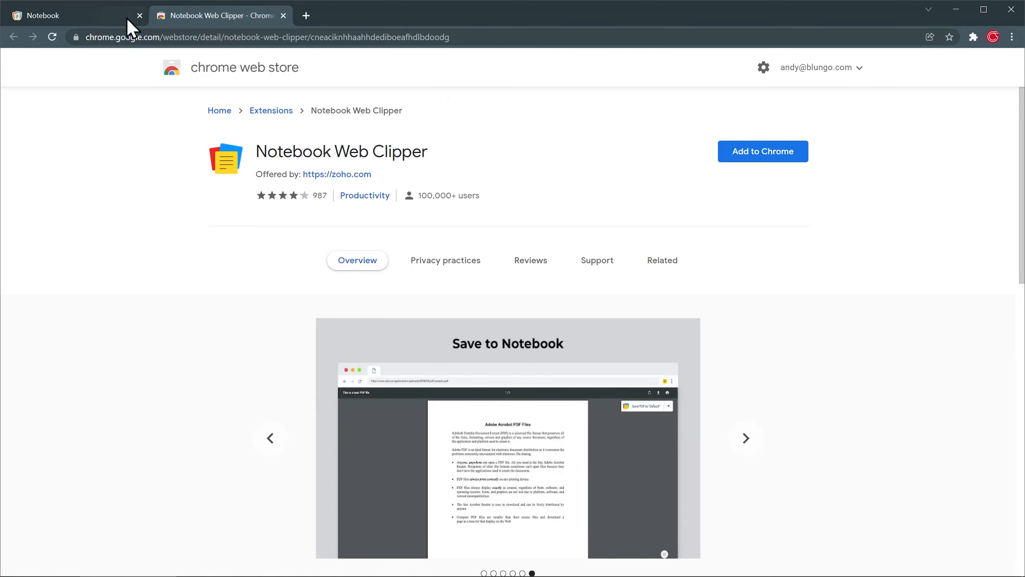
pyautogui.click(94, 17)
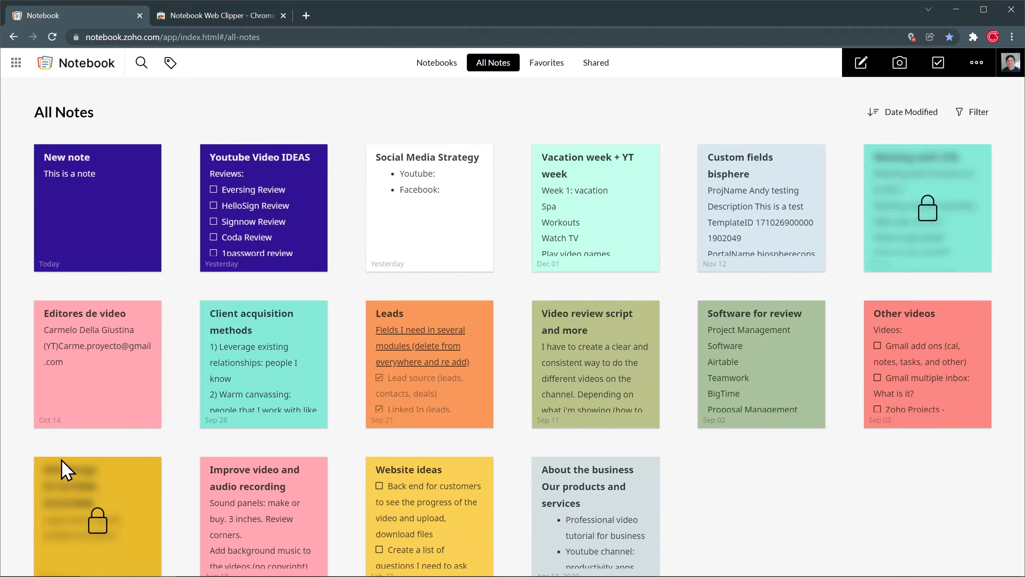